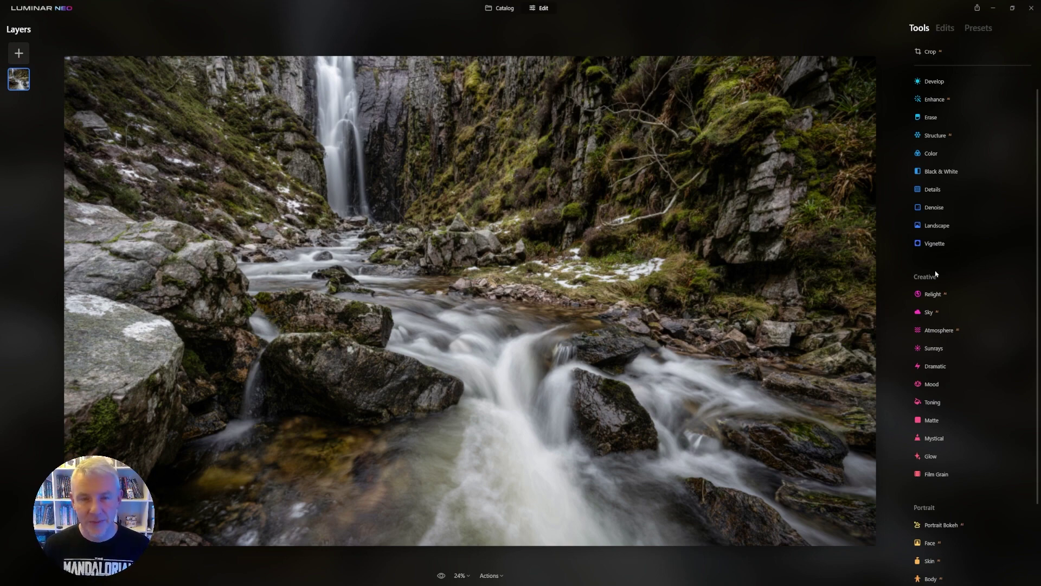
# Set the Structure amount to 13 and the Enhance Accent to 7.
pyautogui.click(931, 137)
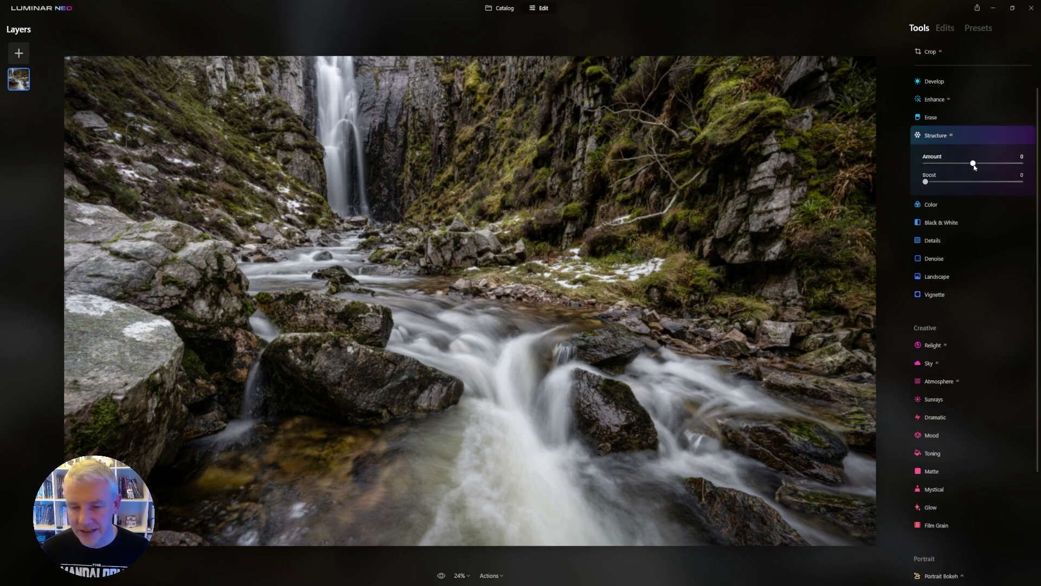
pyautogui.moveTo(974, 167); pyautogui.dragTo(981, 167)
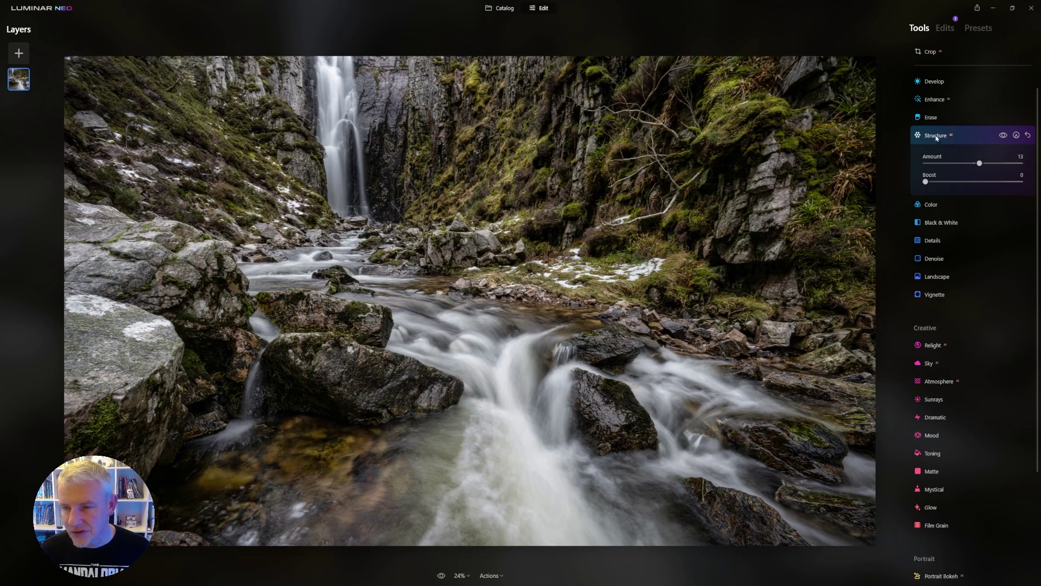
pyautogui.click(937, 99)
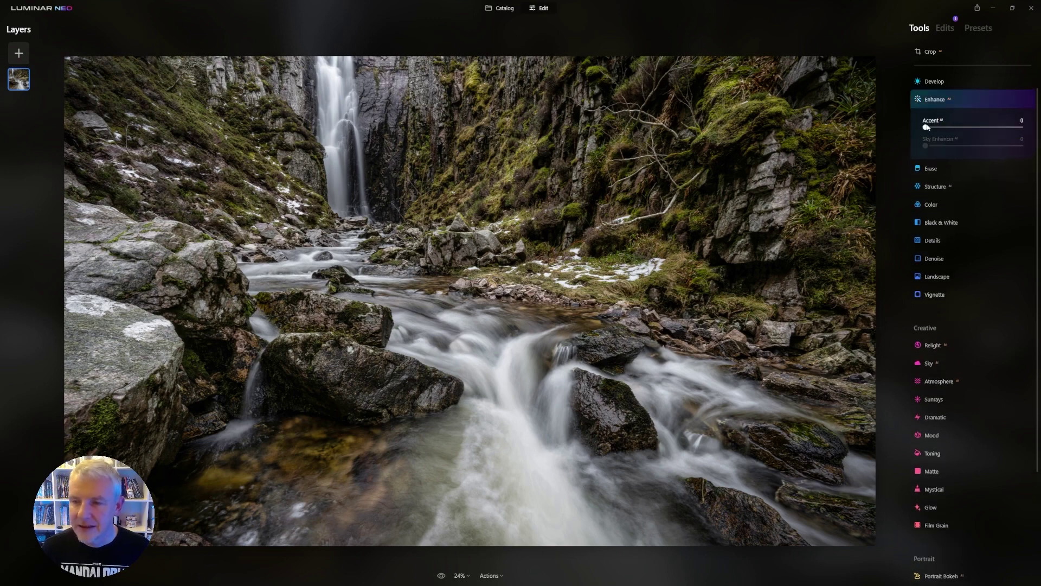
pyautogui.click(927, 128)
pyautogui.moveTo(927, 128); pyautogui.dragTo(932, 128)
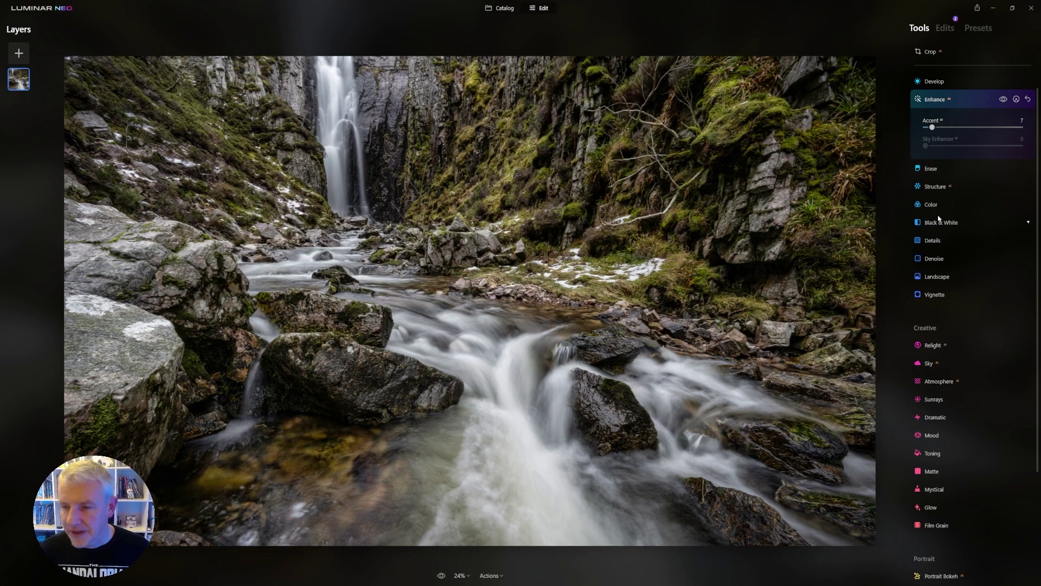
# Sharpen the fine texture of the photo by setting Small Details to 17 in the Details tool.
pyautogui.click(932, 240)
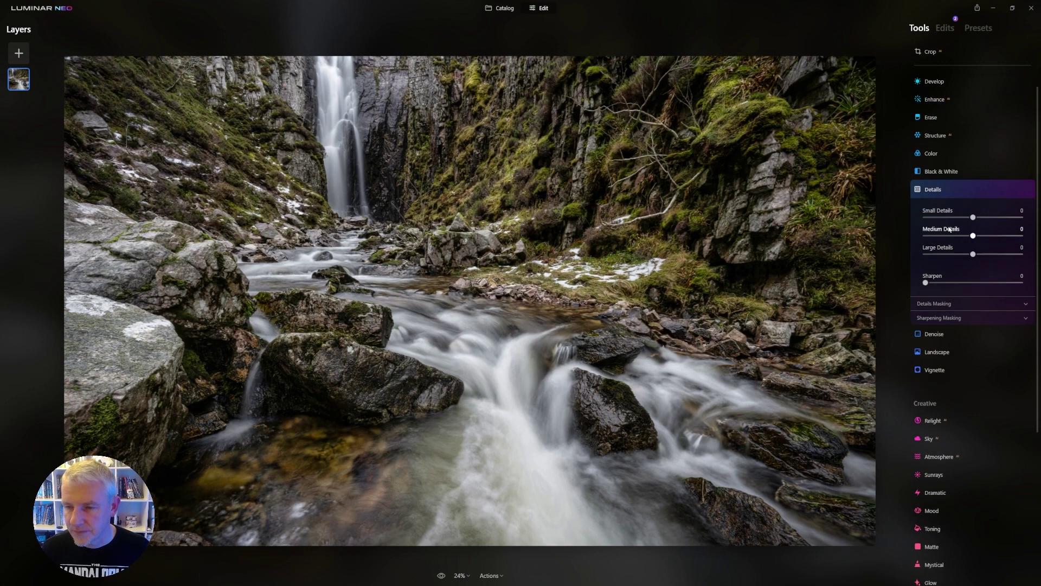
pyautogui.moveTo(974, 218); pyautogui.dragTo(982, 221)
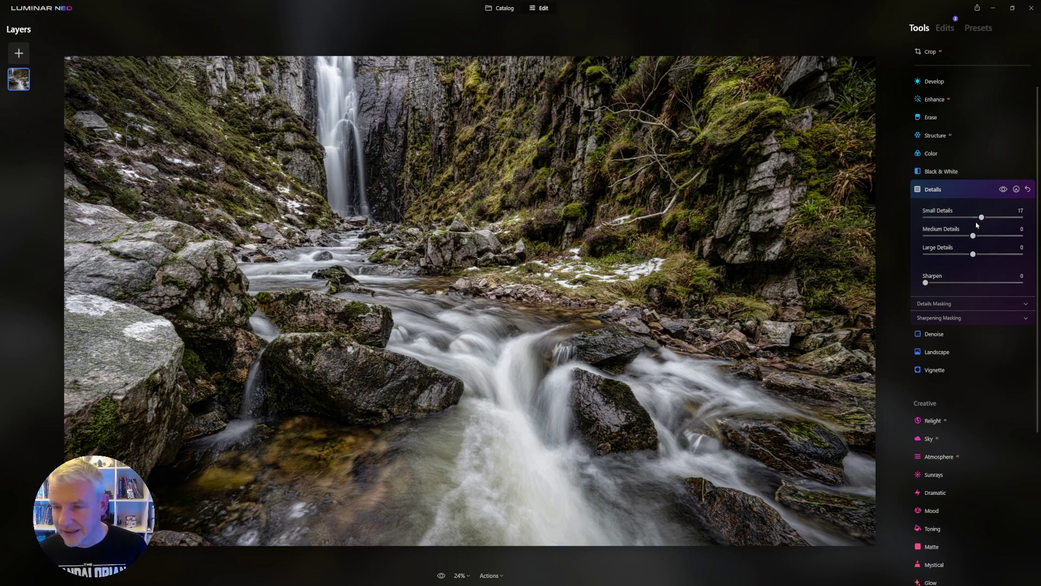
pyautogui.click(928, 191)
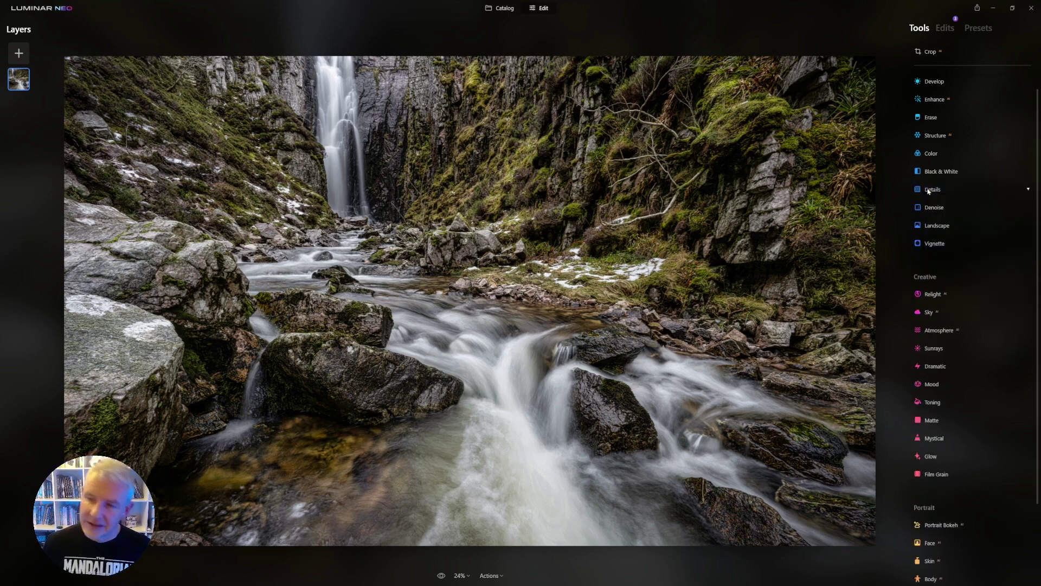
# Darken the photo in Develop with Exposure at -0.94 and Shadows at -11, and compare it with the unedited original.
pyautogui.click(933, 81)
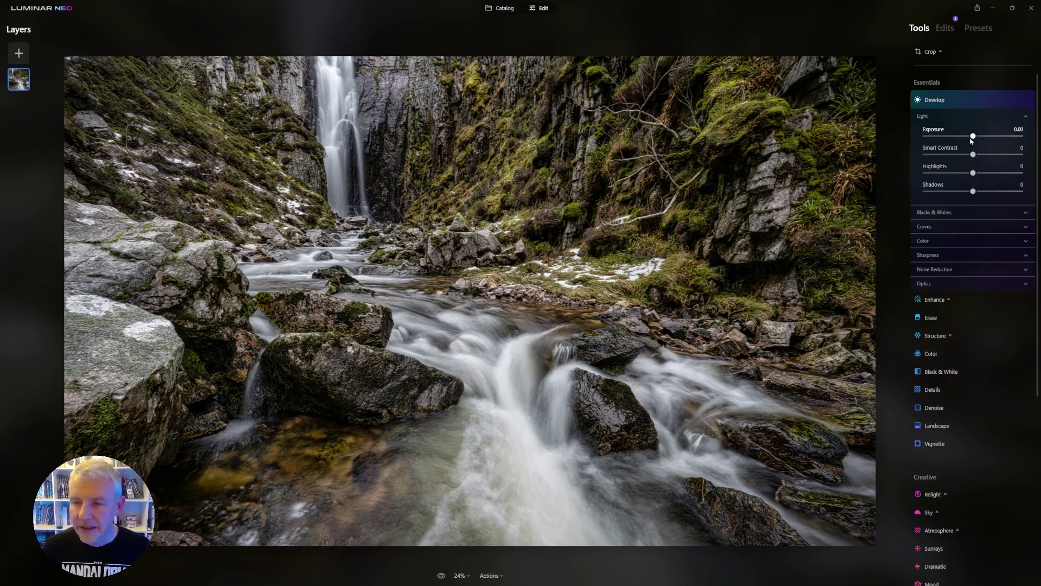
pyautogui.moveTo(973, 138); pyautogui.dragTo(963, 137)
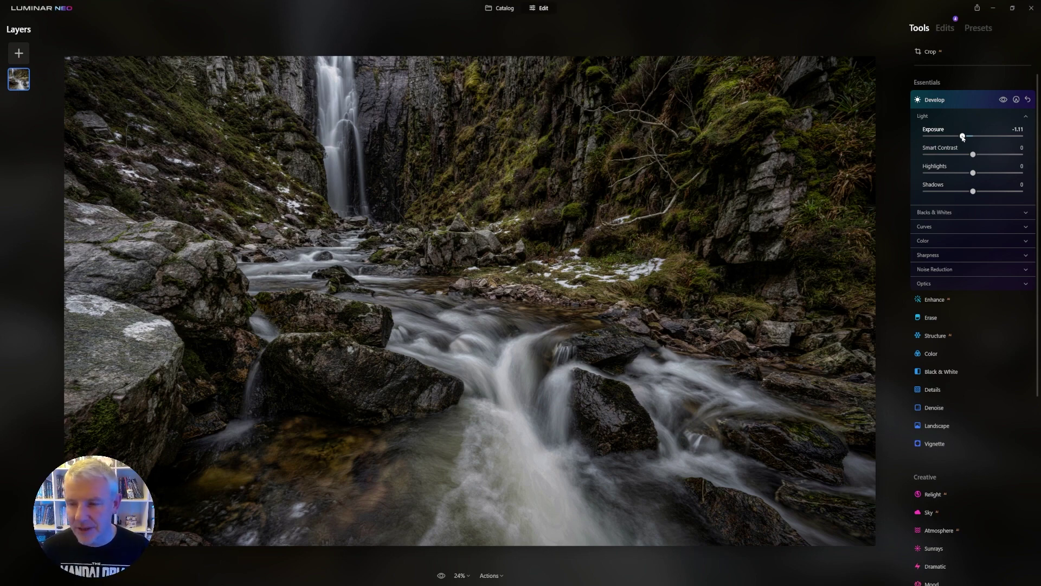
pyautogui.moveTo(963, 137); pyautogui.dragTo(964, 137)
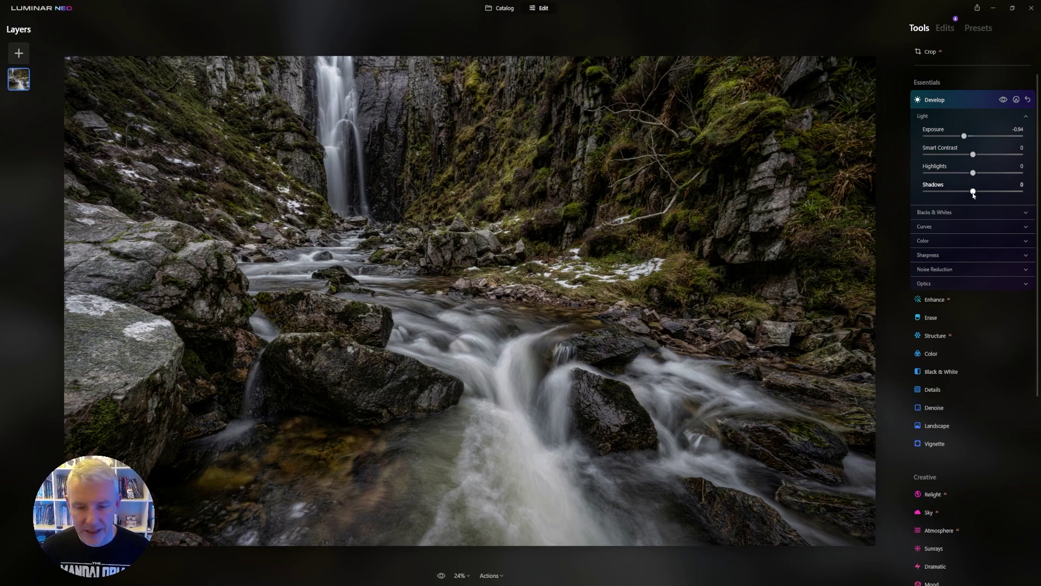
pyautogui.moveTo(973, 194); pyautogui.dragTo(967, 193)
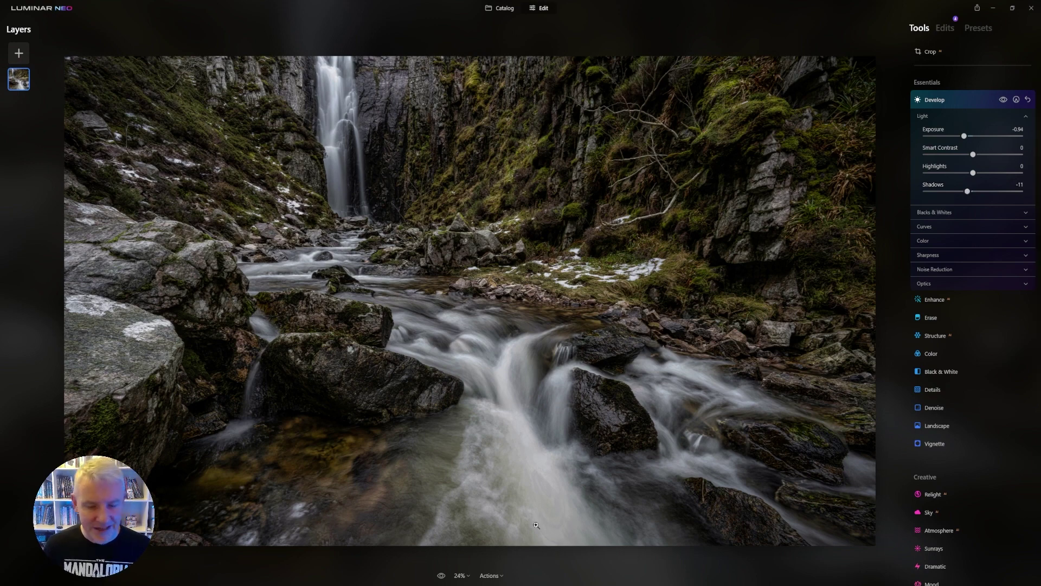
pyautogui.click(441, 575)
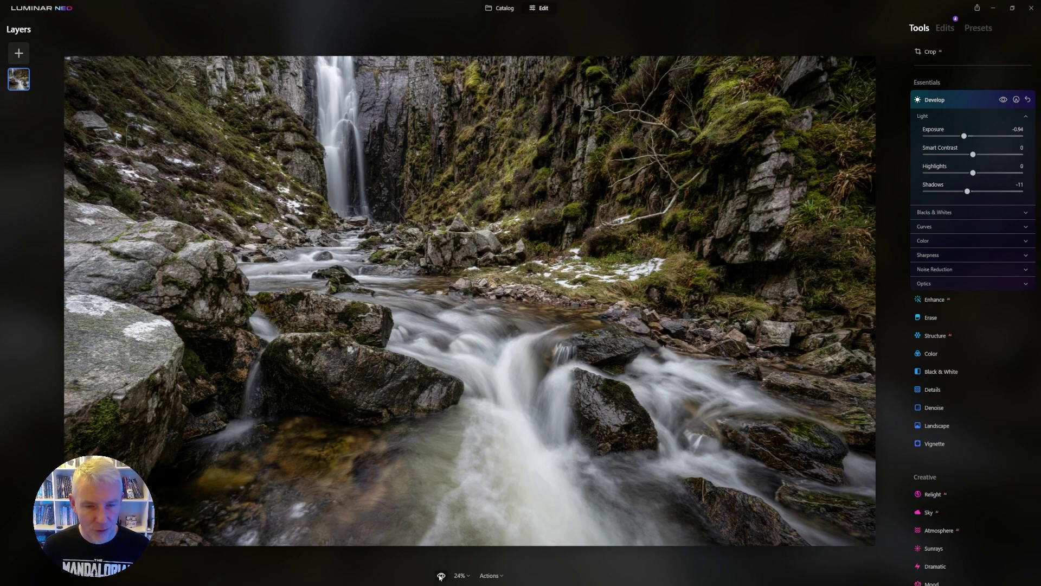
pyautogui.click(440, 575)
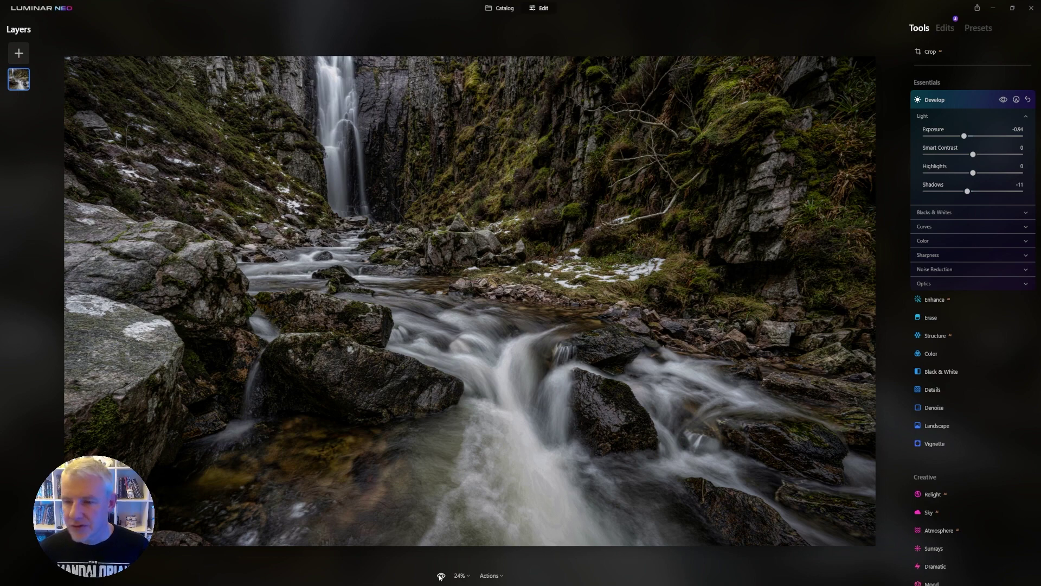
pyautogui.click(941, 102)
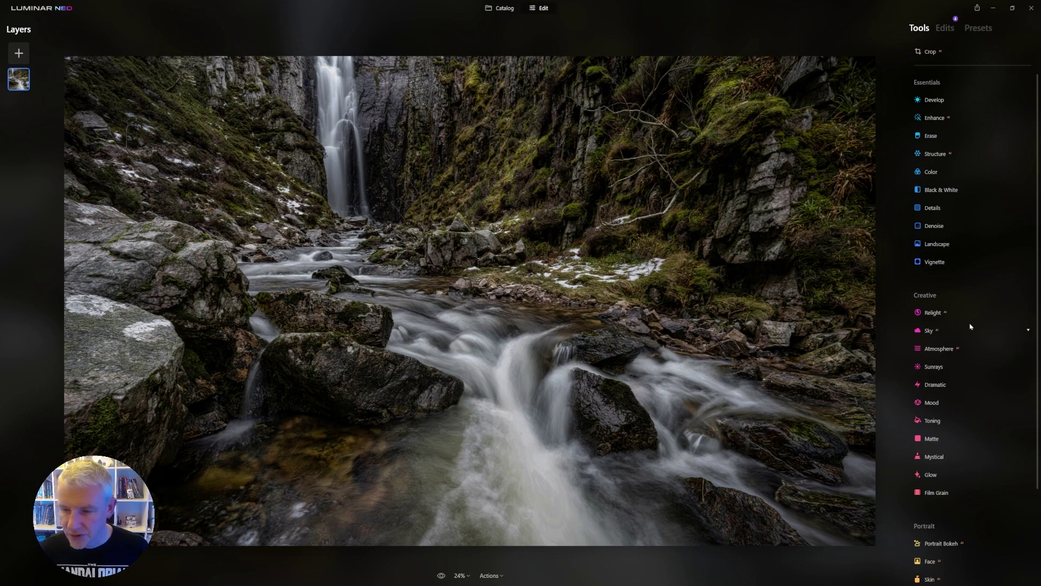
# Apply the Mystical effect with an amount of 15 and compare the photo with and without it.
pyautogui.click(939, 457)
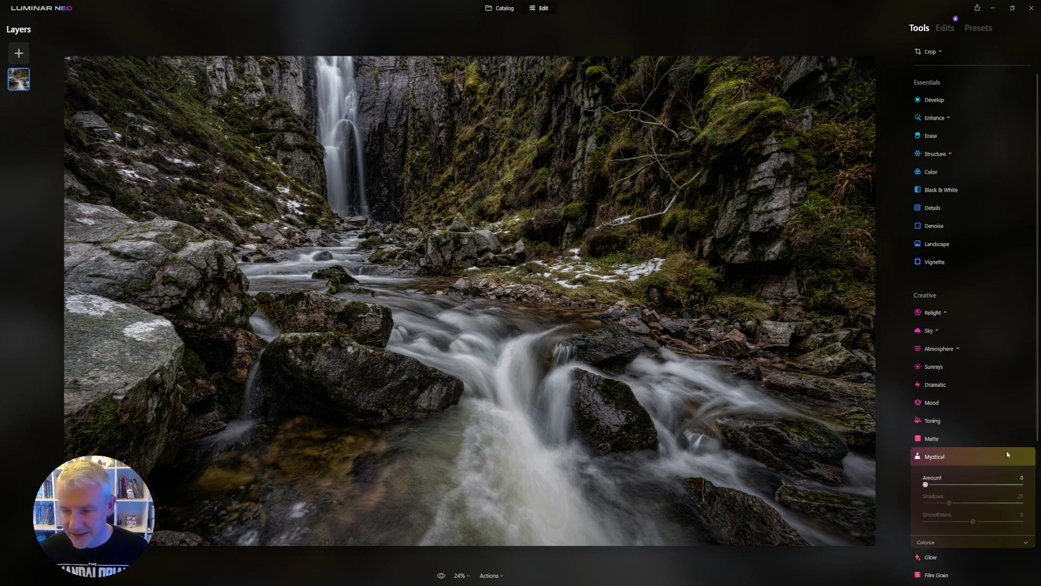
pyautogui.moveTo(926, 484); pyautogui.dragTo(942, 486)
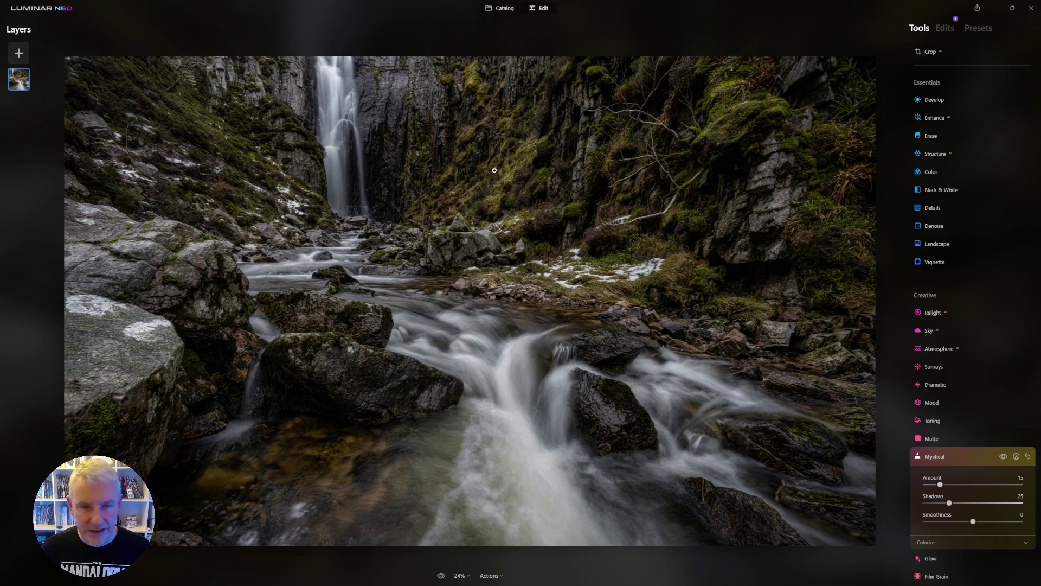
pyautogui.click(1003, 457)
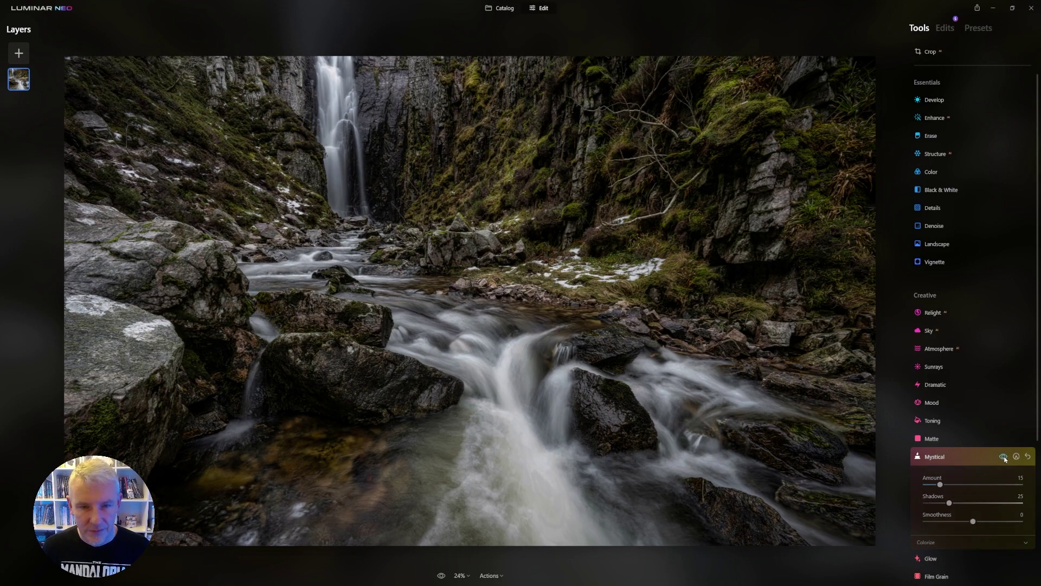
pyautogui.click(1003, 457)
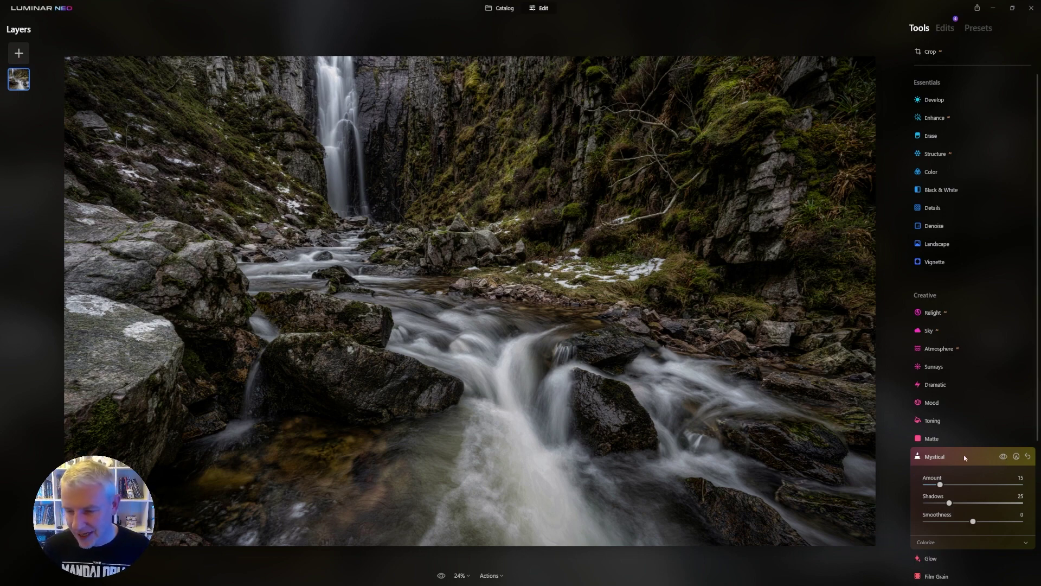
pyautogui.click(941, 457)
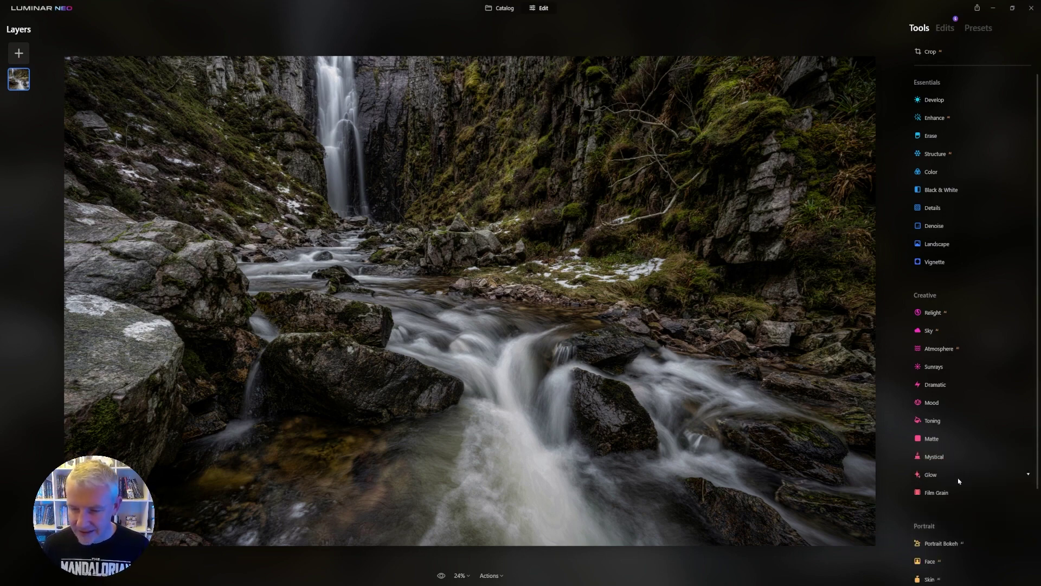
# Try the Orton Effect type of the Glow tool at amounts of 39 and 5.
pyautogui.click(938, 478)
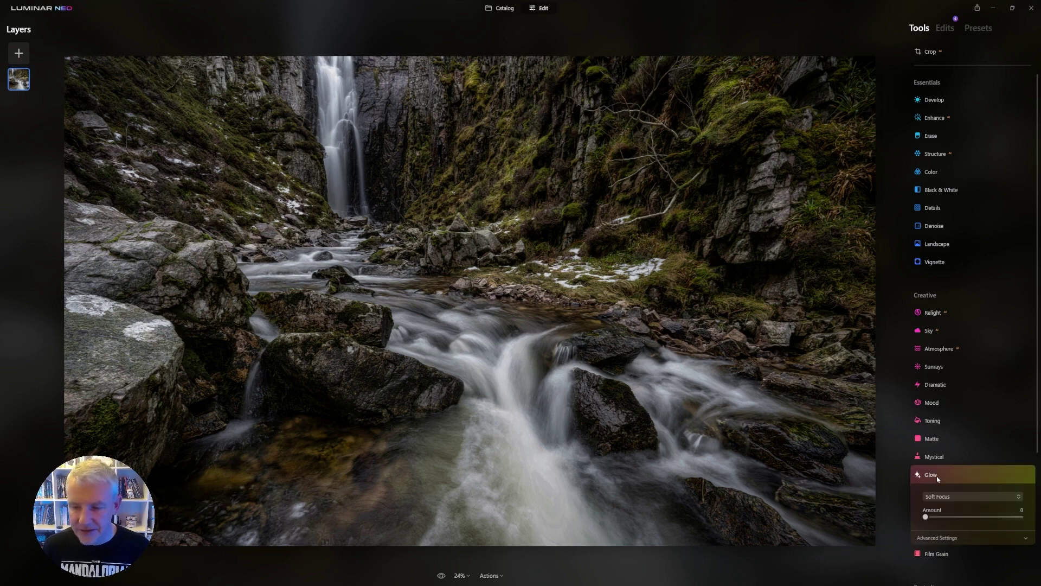
pyautogui.click(954, 497)
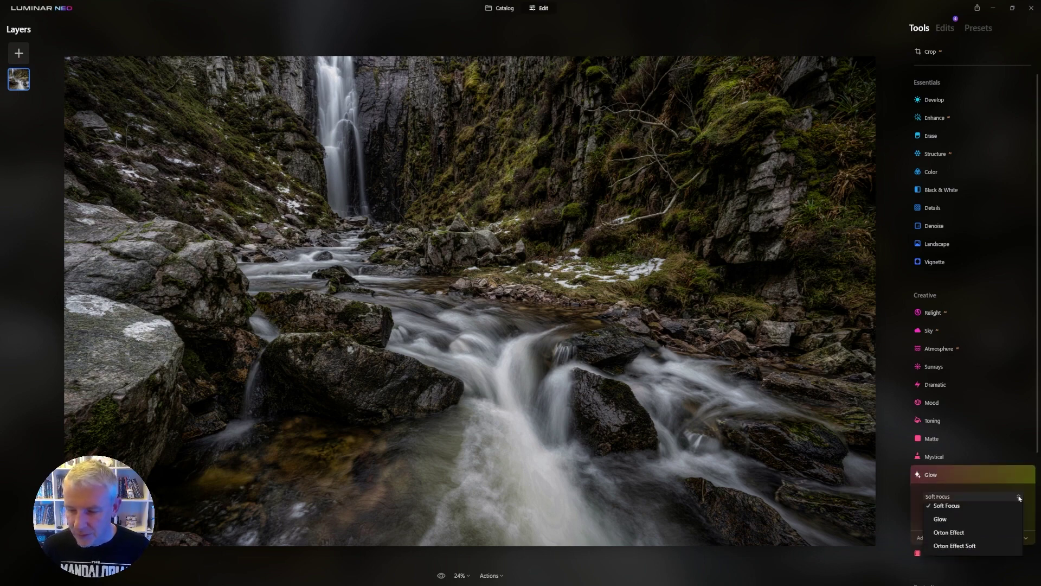
pyautogui.click(955, 538)
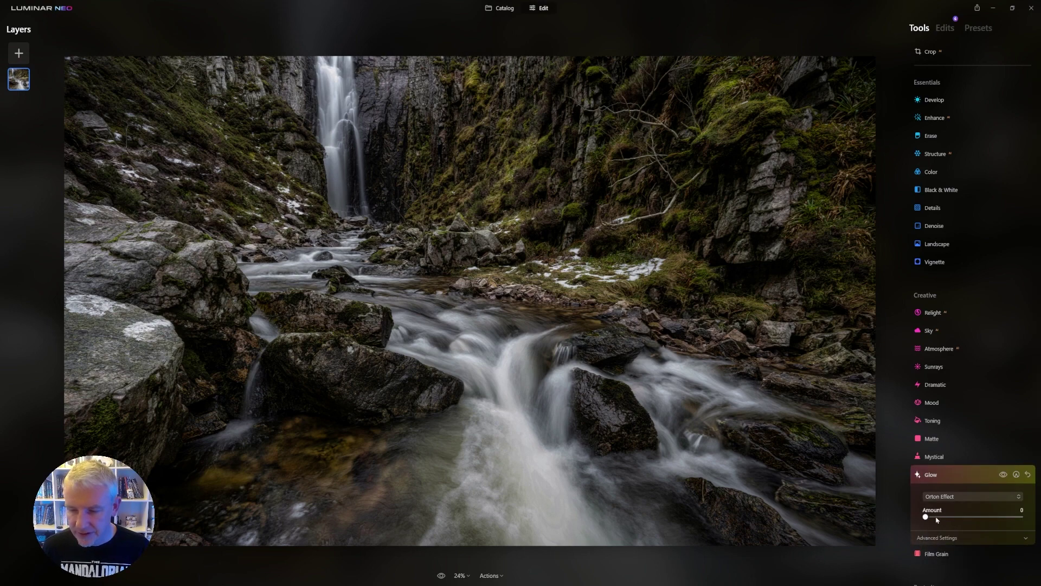
pyautogui.moveTo(924, 518); pyautogui.dragTo(965, 521)
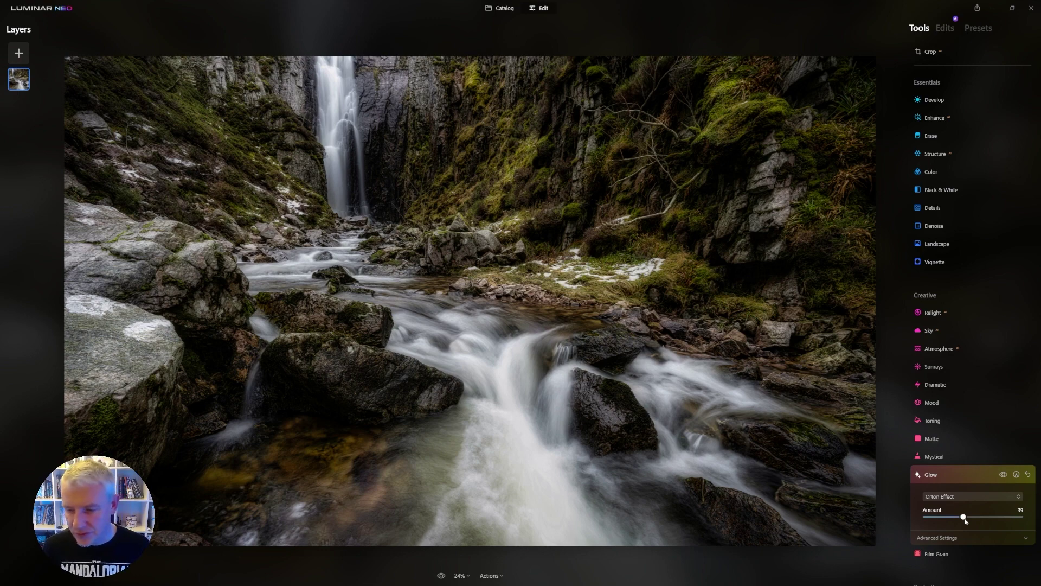
pyautogui.moveTo(965, 519); pyautogui.dragTo(931, 519)
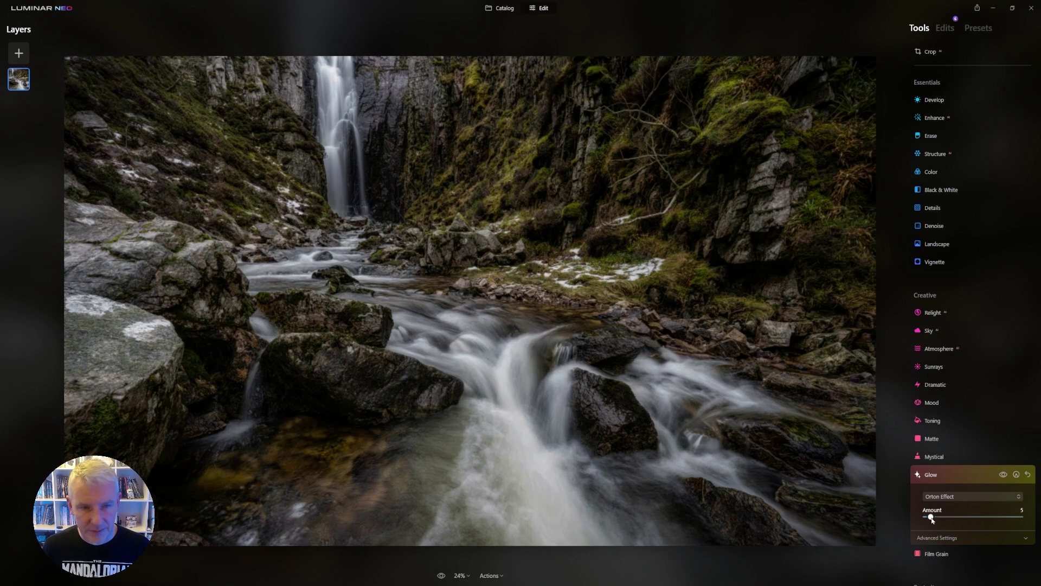
# Change the Glow tool's effect type to Glow, try several amounts and settle on 39.
pyautogui.click(1000, 497)
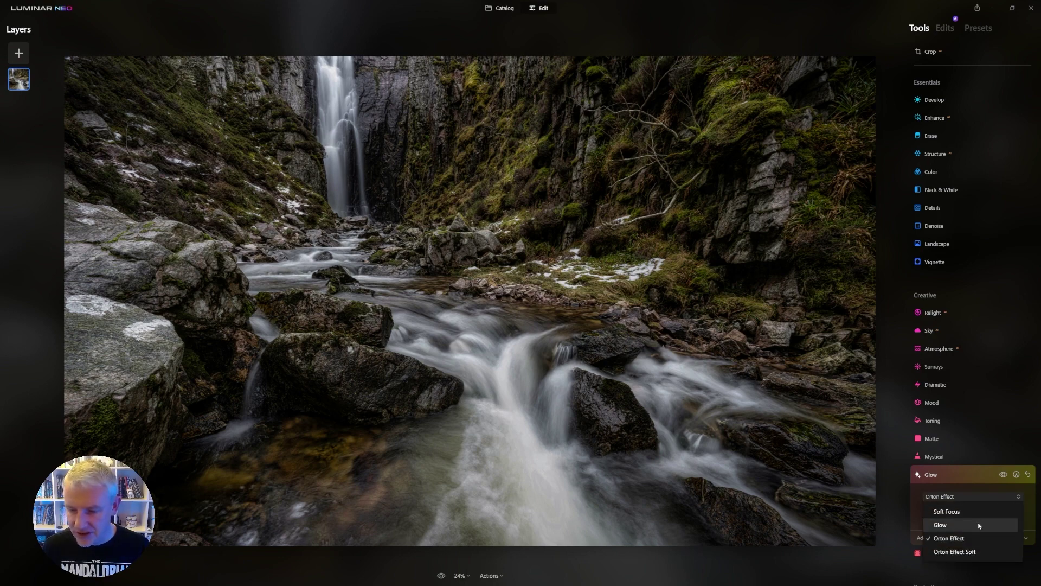
pyautogui.click(979, 525)
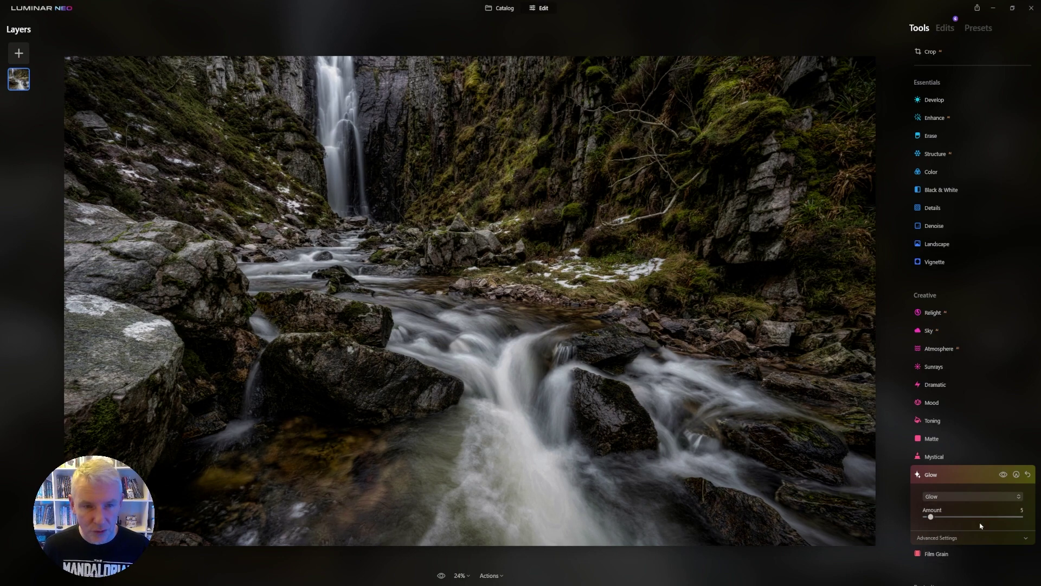
pyautogui.moveTo(932, 518); pyautogui.dragTo(981, 519)
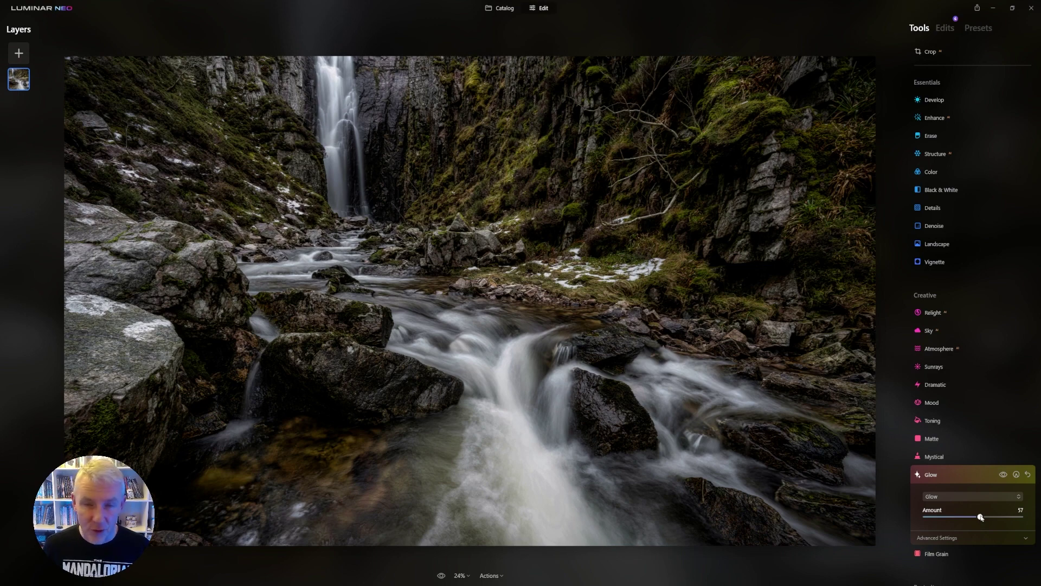
pyautogui.click(996, 519)
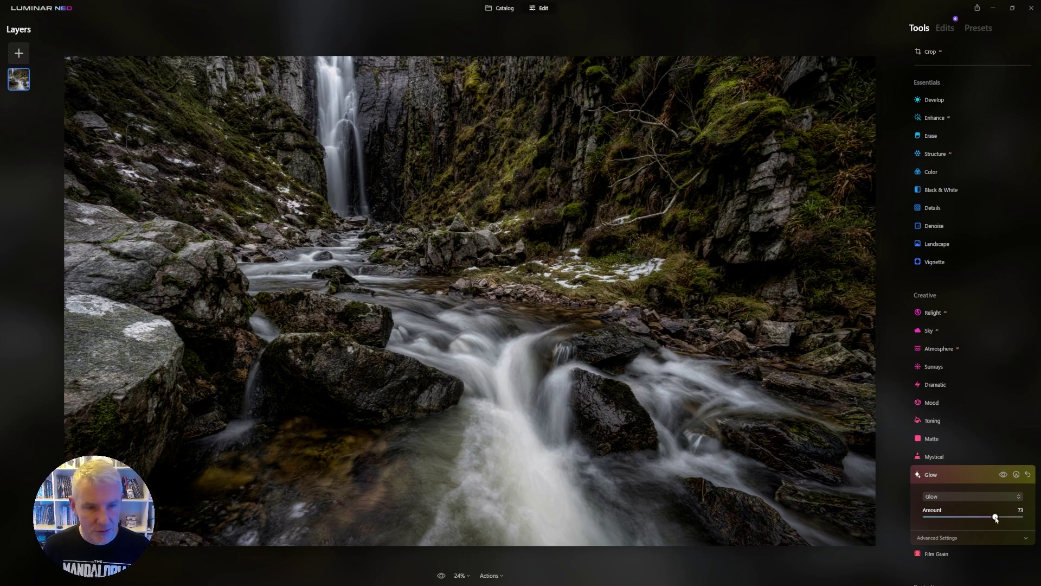
pyautogui.click(964, 518)
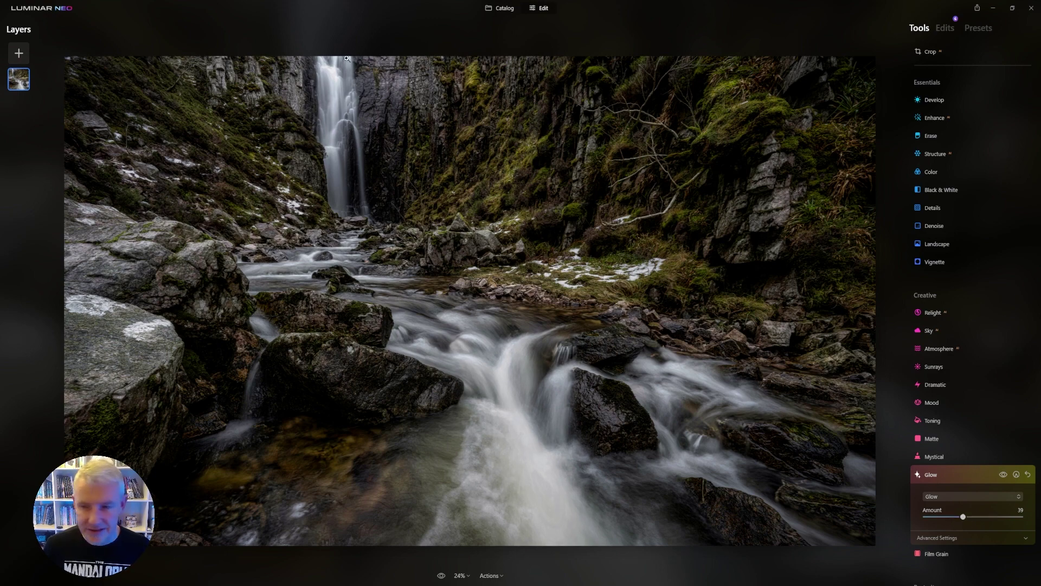
# Mask the Glow effect with a size 206 brush, painting from the waterfall over the upper-left hillside and erasing across the cliffs beside the fall.
pyautogui.click(1015, 476)
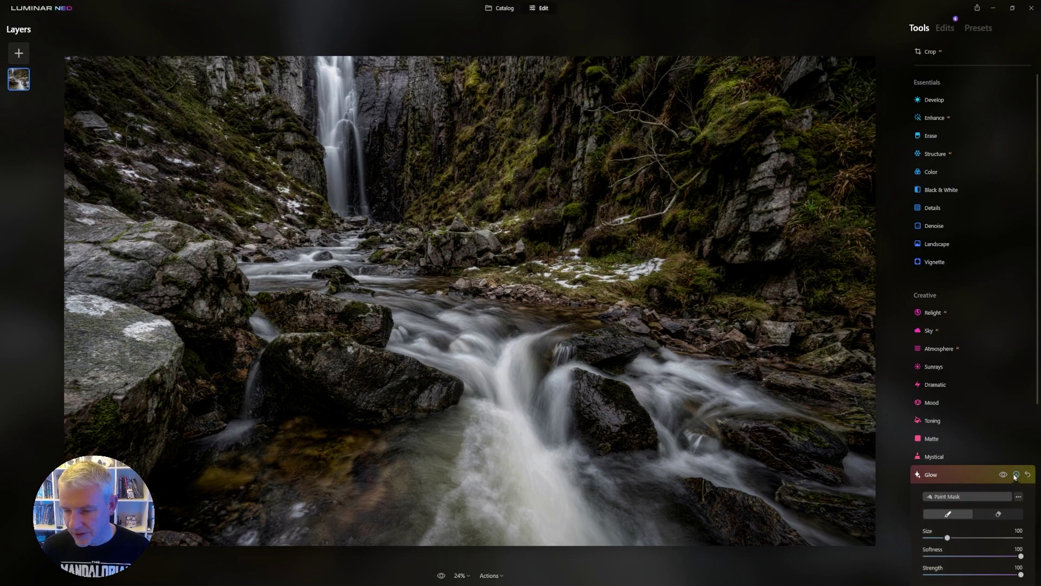
pyautogui.scroll(-3, 970, 538)
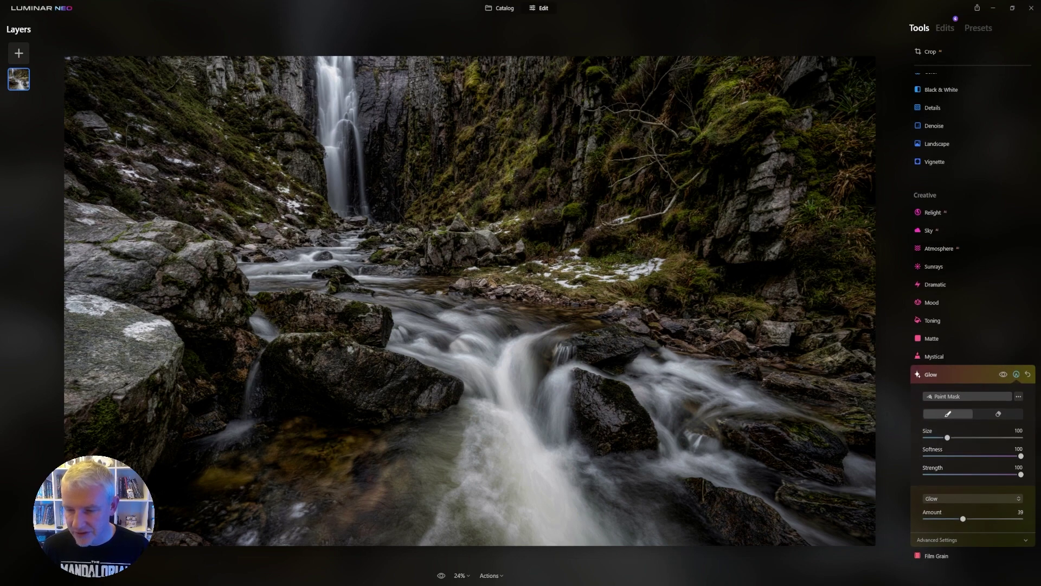
pyautogui.click(973, 437)
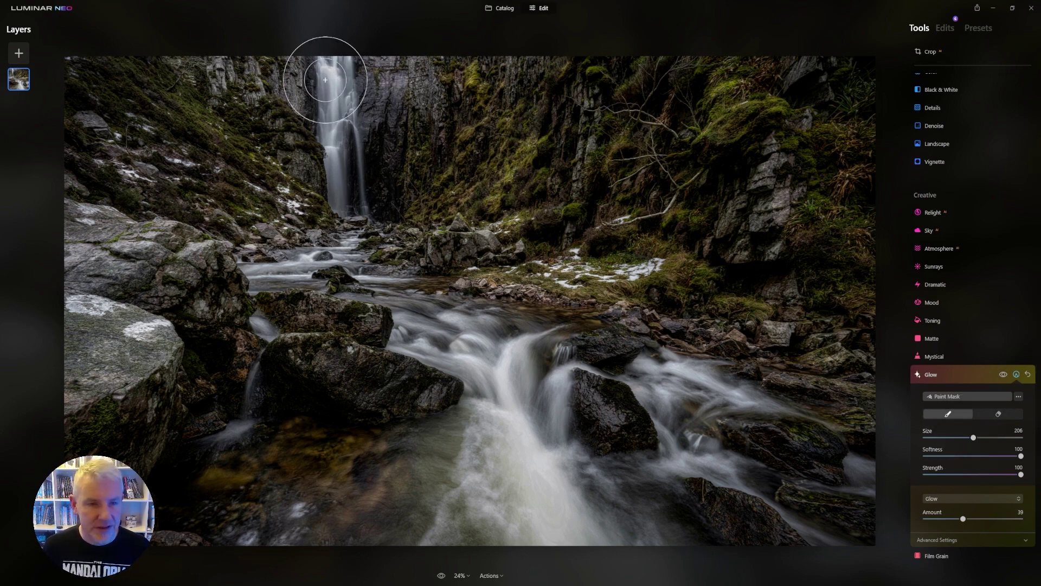
pyautogui.moveTo(326, 75)
pyautogui.mouseDown()
pyautogui.moveTo(284, 83)
pyautogui.moveTo(381, 101)
pyautogui.moveTo(371, 72)
pyautogui.moveTo(262, 64)
pyautogui.moveTo(320, 117)
pyautogui.moveTo(398, 123)
pyautogui.moveTo(402, 65)
pyautogui.moveTo(405, 115)
pyautogui.moveTo(333, 137)
pyautogui.moveTo(277, 60)
pyautogui.moveTo(248, 50)
pyautogui.moveTo(259, 82)
pyautogui.moveTo(308, 133)
pyautogui.moveTo(384, 133)
pyautogui.moveTo(409, 98)
pyautogui.moveTo(445, 86)
pyautogui.moveTo(345, 93)
pyautogui.moveTo(218, 79)
pyautogui.moveTo(411, 113)
pyautogui.moveTo(268, 101)
pyautogui.moveTo(202, 78)
pyautogui.moveTo(336, 90)
pyautogui.moveTo(479, 85)
pyautogui.moveTo(391, 133)
pyautogui.moveTo(361, 124)
pyautogui.moveTo(457, 90)
pyautogui.moveTo(443, 79)
pyautogui.moveTo(292, 92)
pyautogui.moveTo(217, 87)
pyautogui.mouseUp()
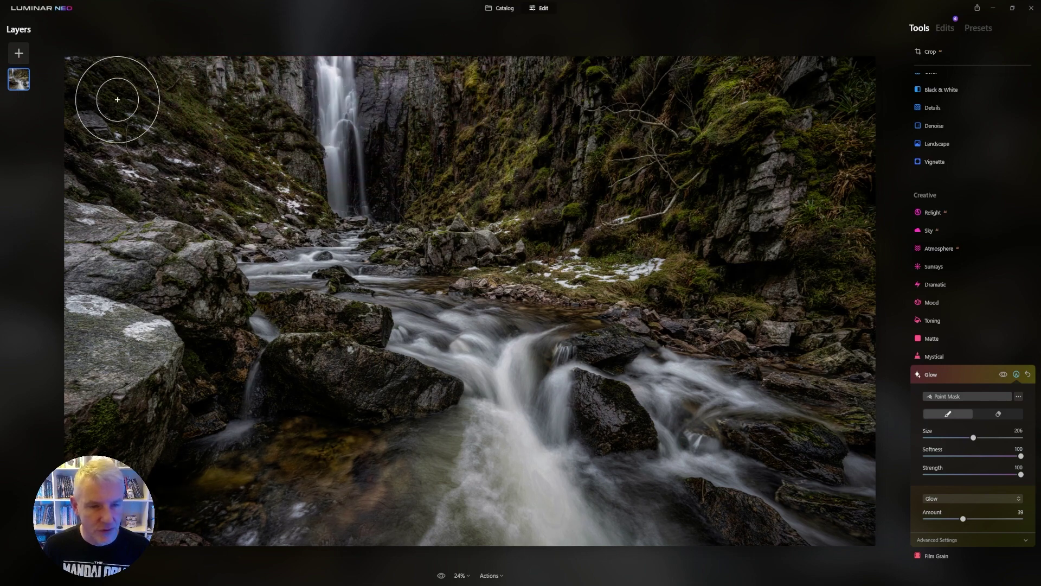
pyautogui.click(998, 415)
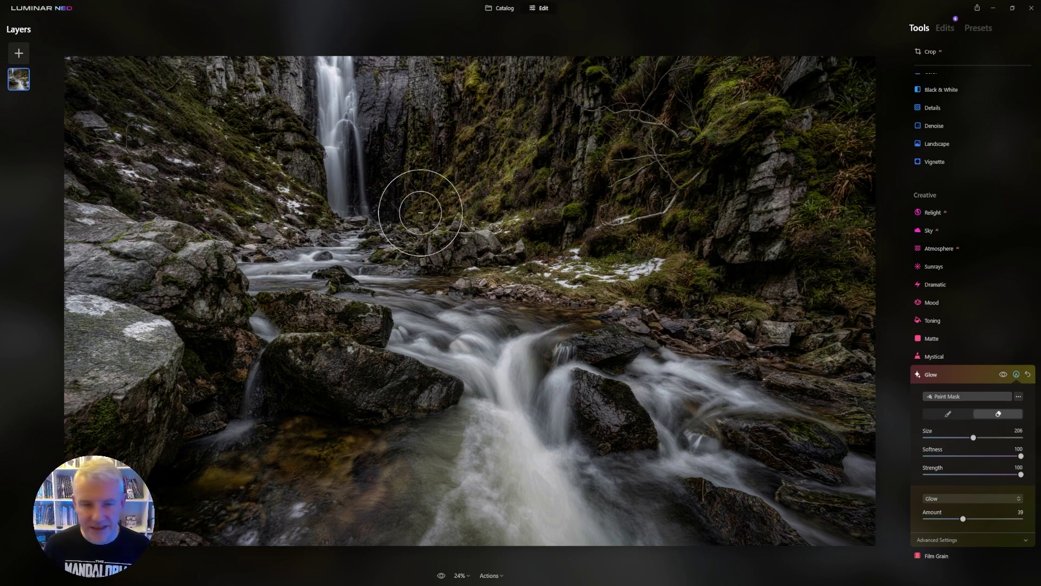
pyautogui.moveTo(420, 212)
pyautogui.mouseDown()
pyautogui.moveTo(320, 227)
pyautogui.moveTo(203, 189)
pyautogui.moveTo(396, 214)
pyautogui.moveTo(455, 193)
pyautogui.moveTo(523, 146)
pyautogui.moveTo(427, 217)
pyautogui.moveTo(249, 219)
pyautogui.moveTo(147, 124)
pyautogui.moveTo(133, 55)
pyautogui.mouseUp()
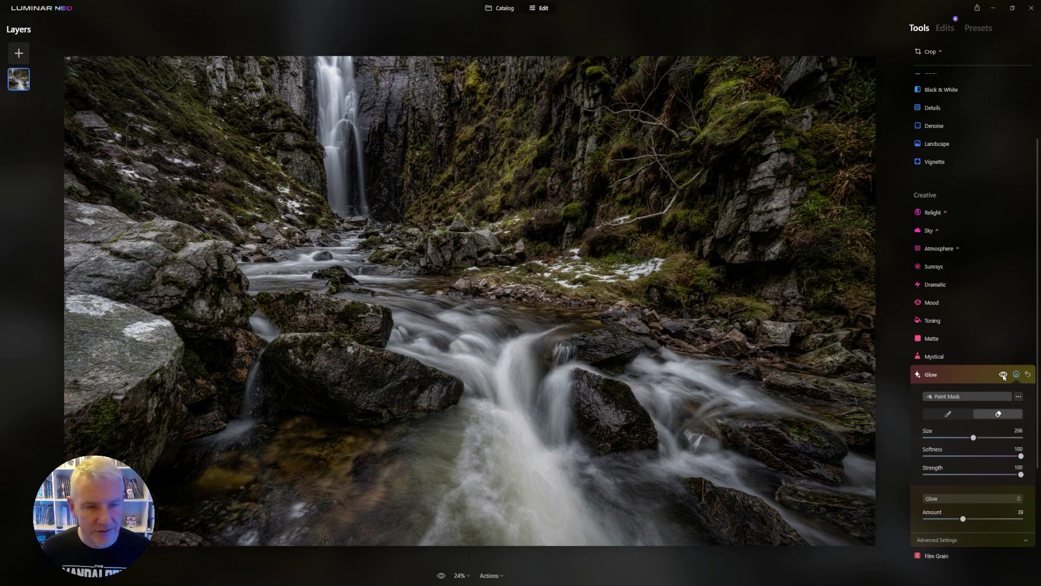
# Darken the whole photo with a Develop adjustment that sets the exposure to -0.56.
pyautogui.click(934, 373)
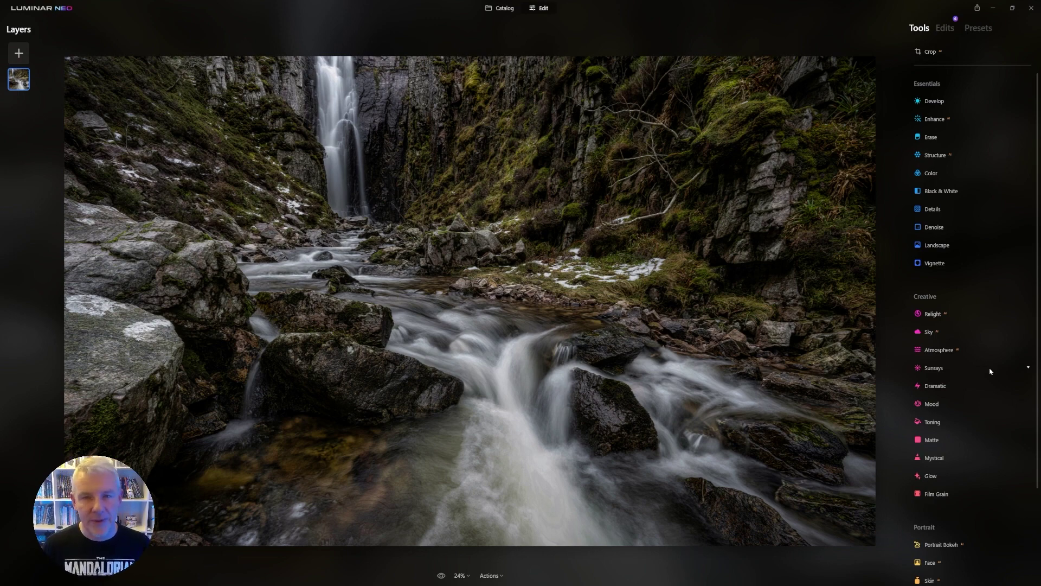
pyautogui.click(934, 102)
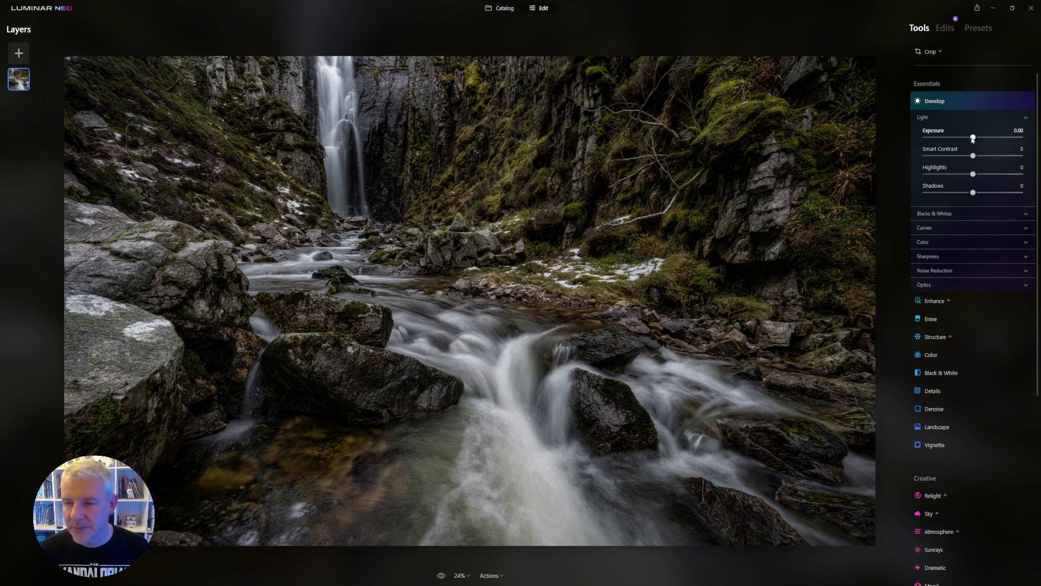
pyautogui.moveTo(973, 139); pyautogui.dragTo(967, 139)
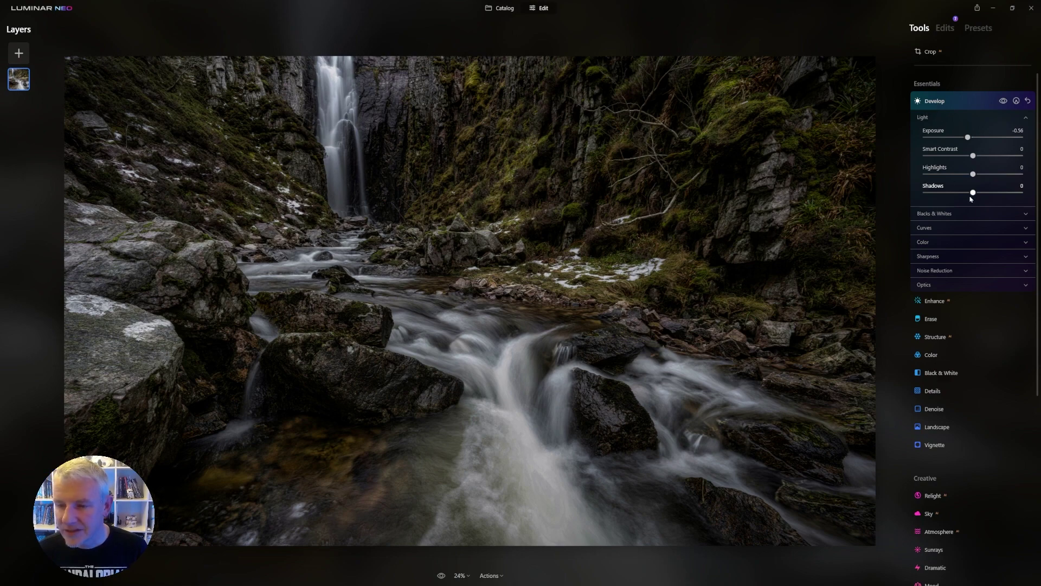
pyautogui.click(938, 102)
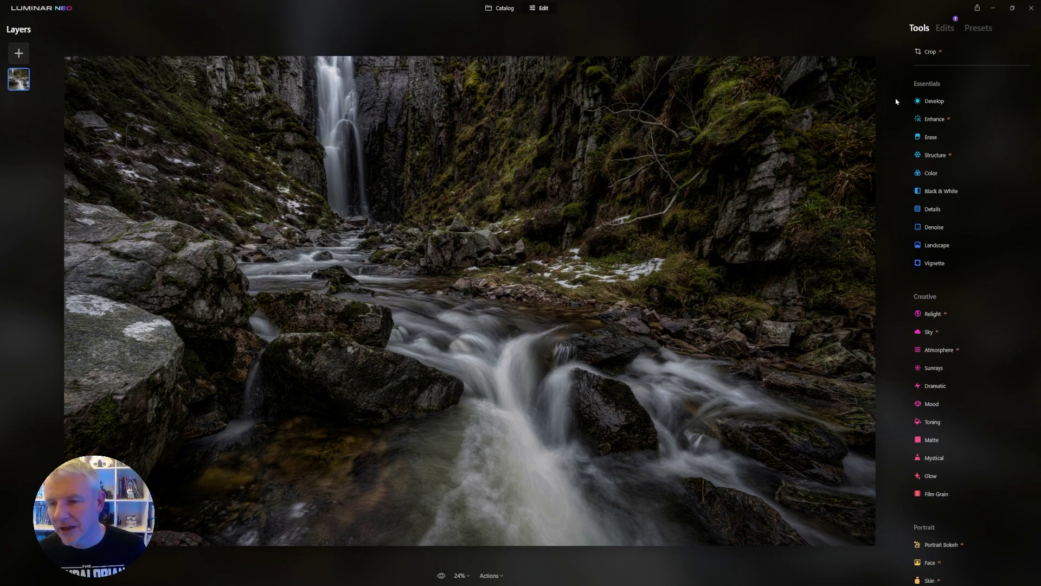
# Add another Develop adjustment with exposure 0.30 and start a paint mask for it with brush strength 66 and size 60.
pyautogui.click(934, 102)
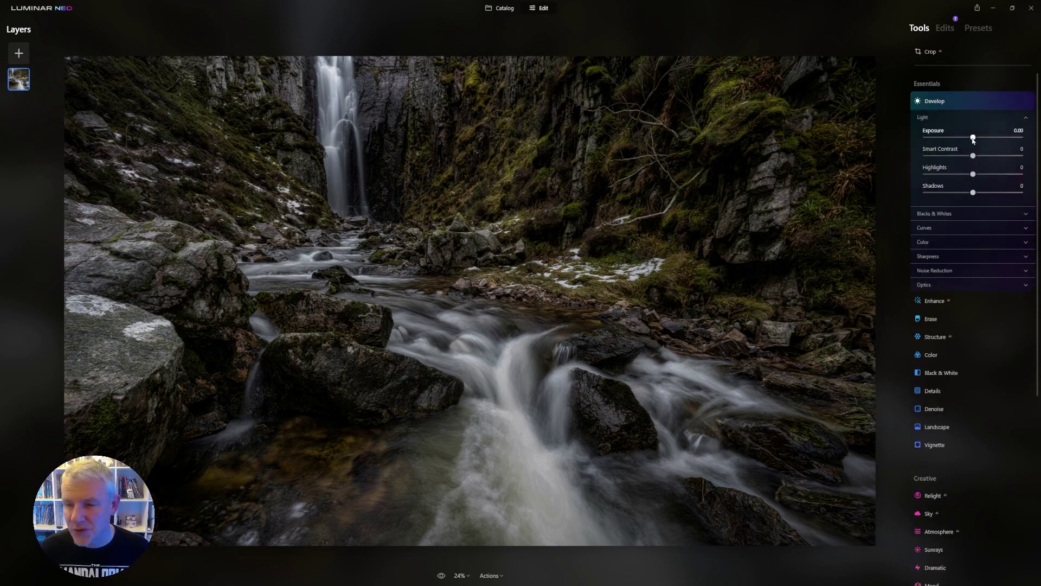
pyautogui.moveTo(973, 139); pyautogui.dragTo(976, 139)
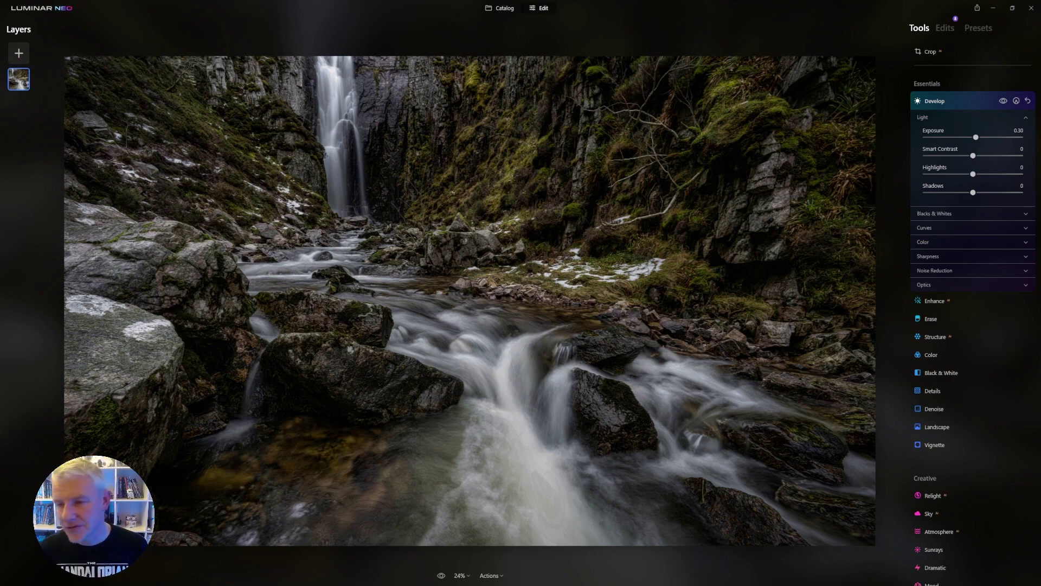
pyautogui.click(1016, 101)
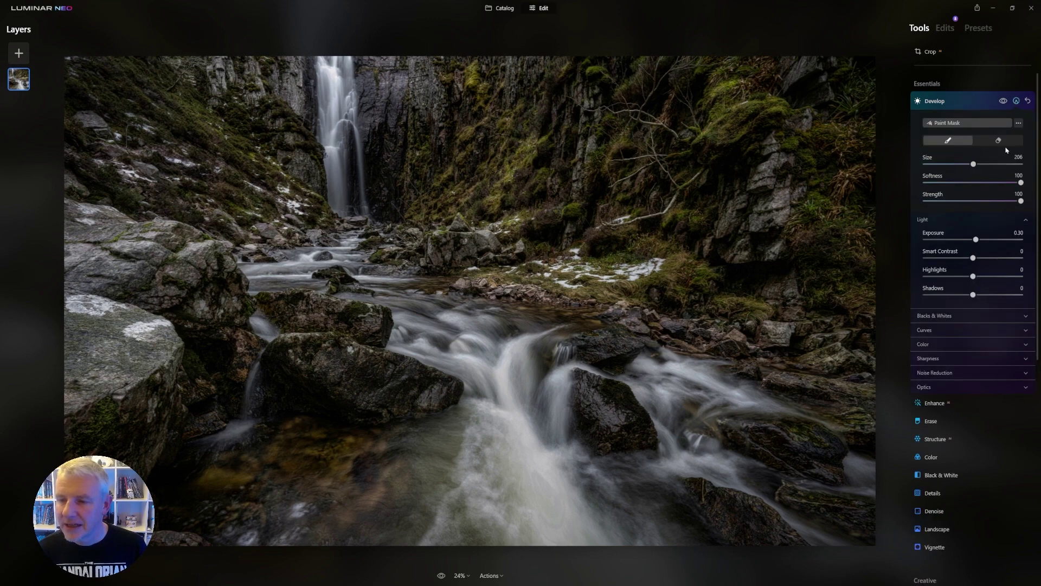
pyautogui.click(987, 201)
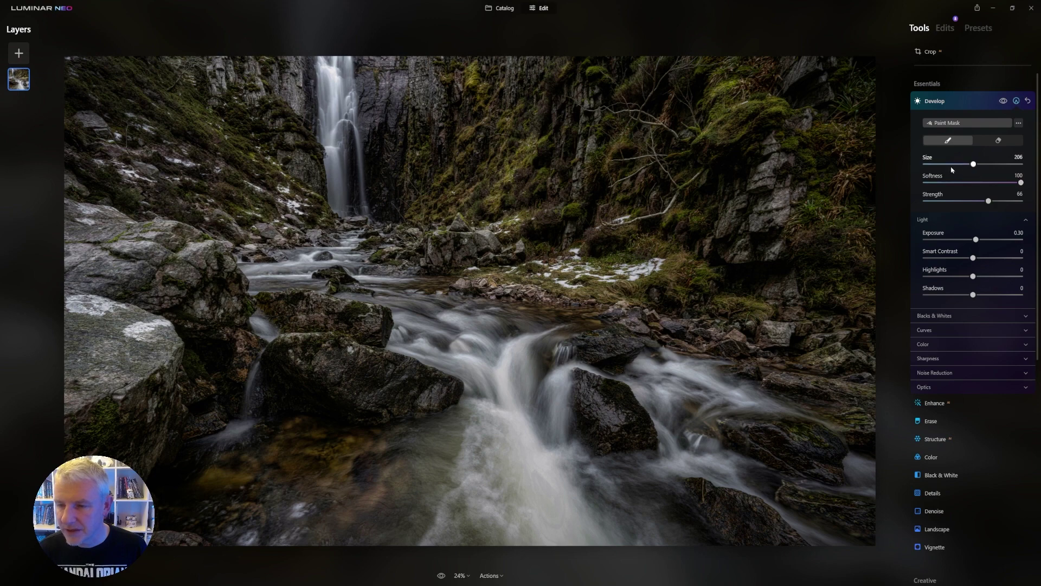
pyautogui.click(937, 164)
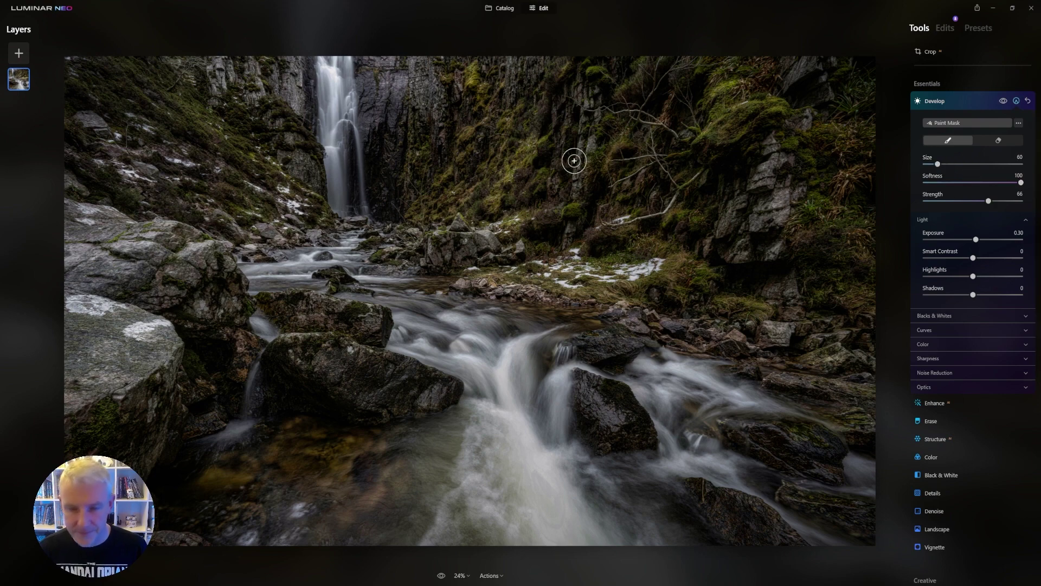
# Paint the brightening Develop mask over the cliffs and hillside around the waterfall, using brush sizes 12 and 24.
pyautogui.press('[')
pyautogui.press('[')
pyautogui.press('[')
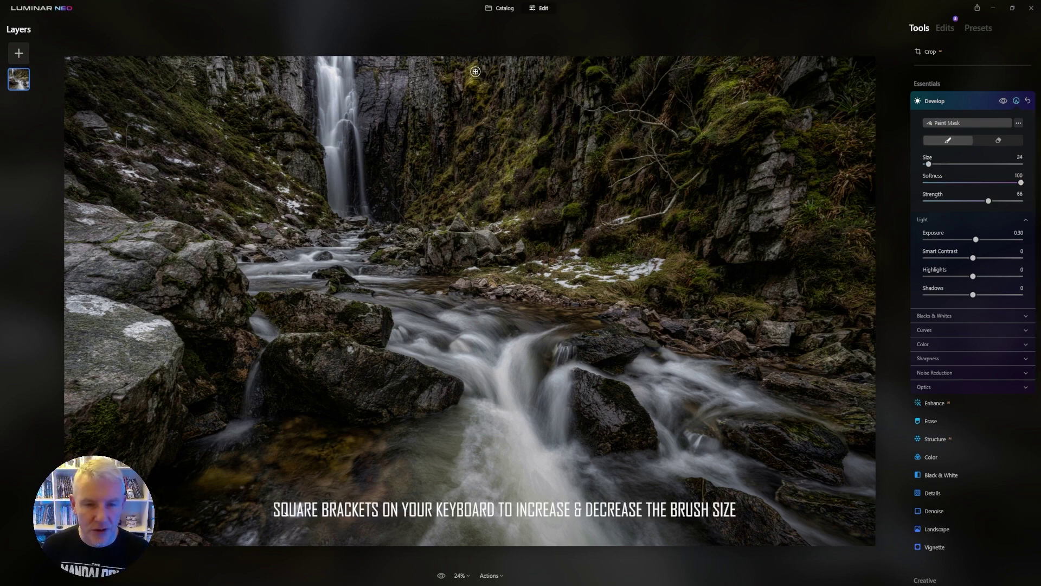
pyautogui.press('[')
pyautogui.press('[')
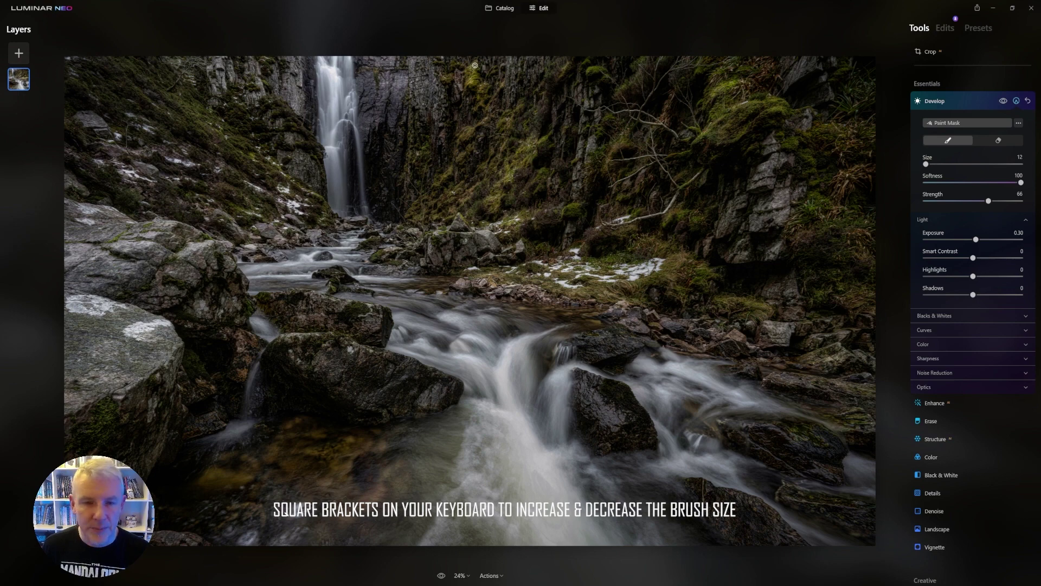
pyautogui.press(']')
pyautogui.press(']')
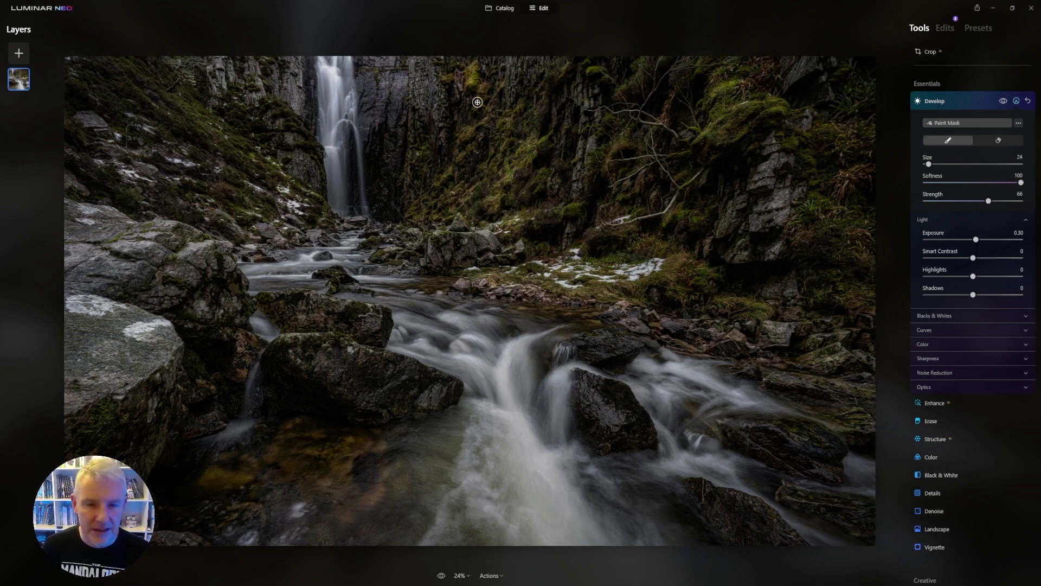
pyautogui.press('[')
pyautogui.press('[')
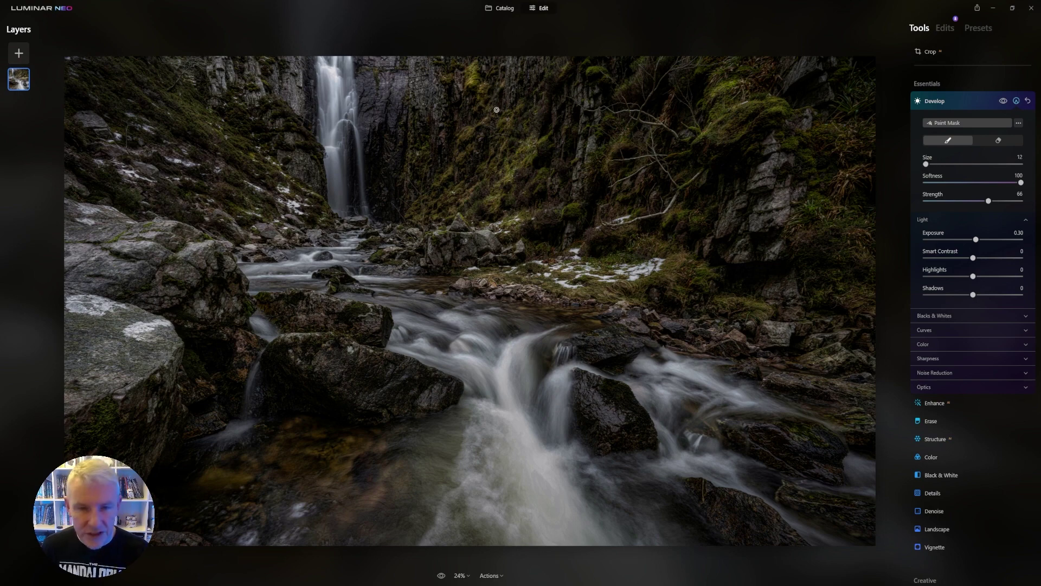
pyautogui.moveTo(489, 103)
pyautogui.mouseDown()
pyautogui.moveTo(496, 143)
pyautogui.moveTo(479, 134)
pyautogui.moveTo(488, 116)
pyautogui.moveTo(457, 138)
pyautogui.mouseUp()
pyautogui.press(']')
pyautogui.press(']')
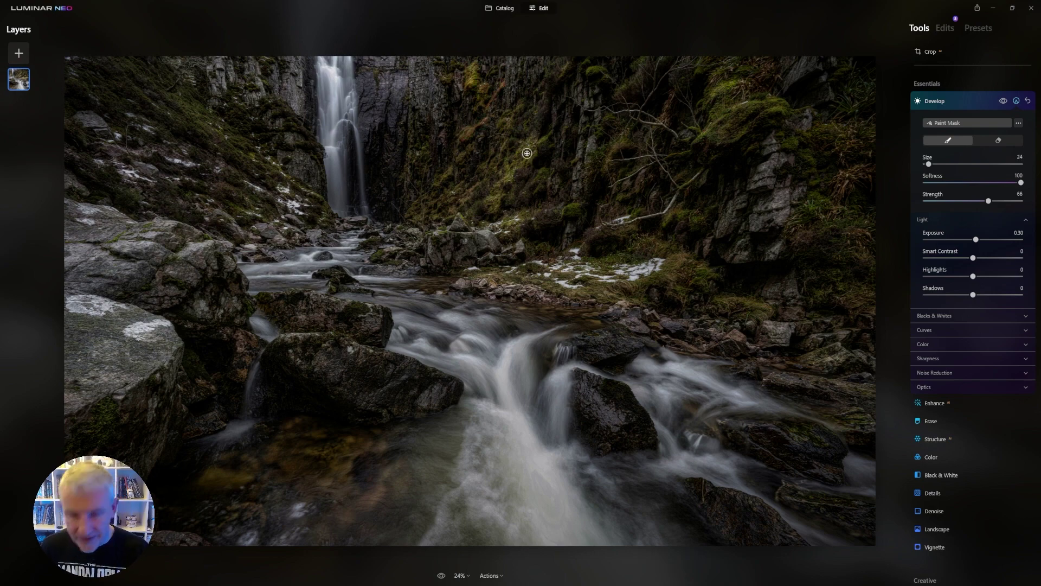
pyautogui.moveTo(521, 152)
pyautogui.mouseDown()
pyautogui.moveTo(502, 181)
pyautogui.moveTo(514, 160)
pyautogui.moveTo(480, 179)
pyautogui.moveTo(250, 152)
pyautogui.moveTo(261, 172)
pyautogui.mouseUp()
pyautogui.moveTo(294, 84); pyautogui.dragTo(412, 68)
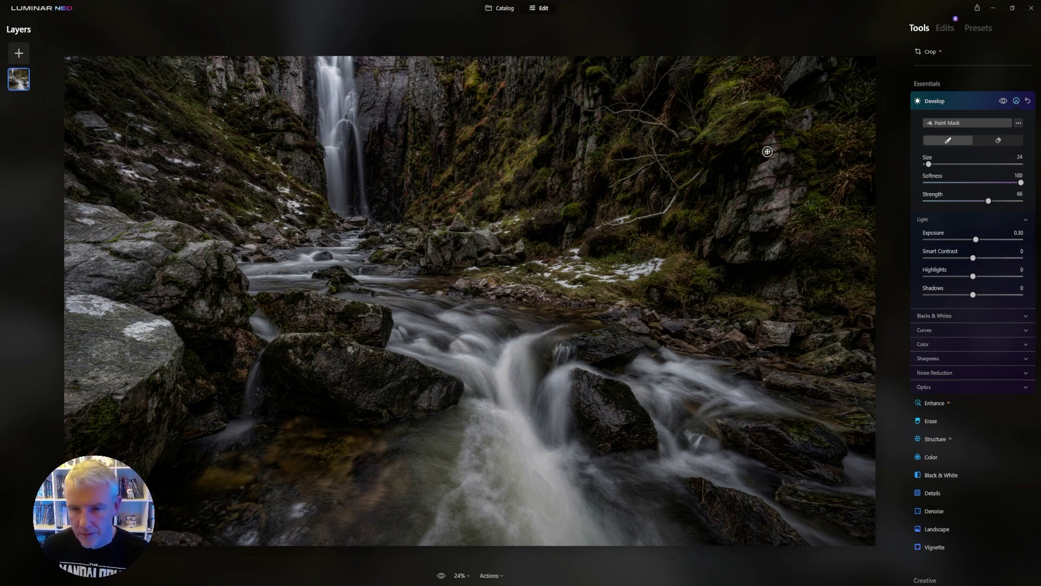
# Set the Develop mask brush to strength 37 and size 36, and compare the edited photo with the original.
pyautogui.moveTo(928, 164); pyautogui.dragTo(926, 163)
pyautogui.moveTo(988, 201); pyautogui.dragTo(960, 200)
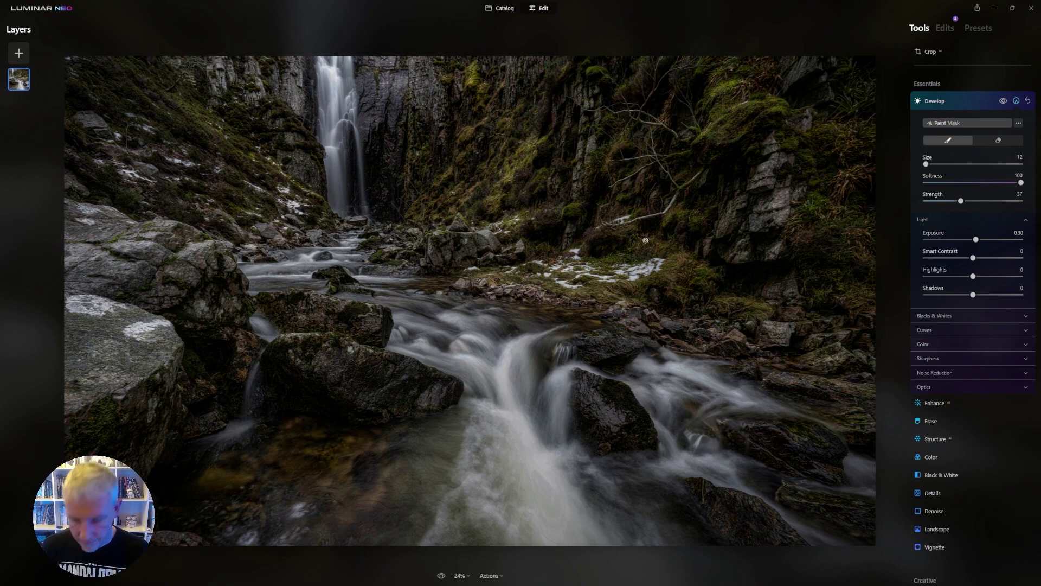
pyautogui.press(']')
pyautogui.press(']')
pyautogui.press(']')
pyautogui.press(']')
pyautogui.press(']')
pyautogui.press(']')
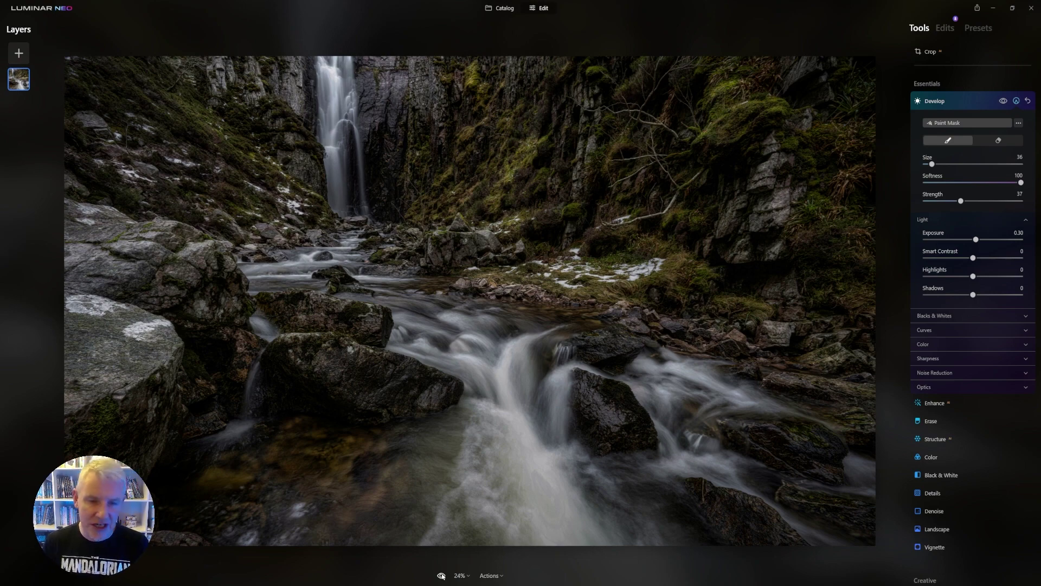
pyautogui.click(442, 575)
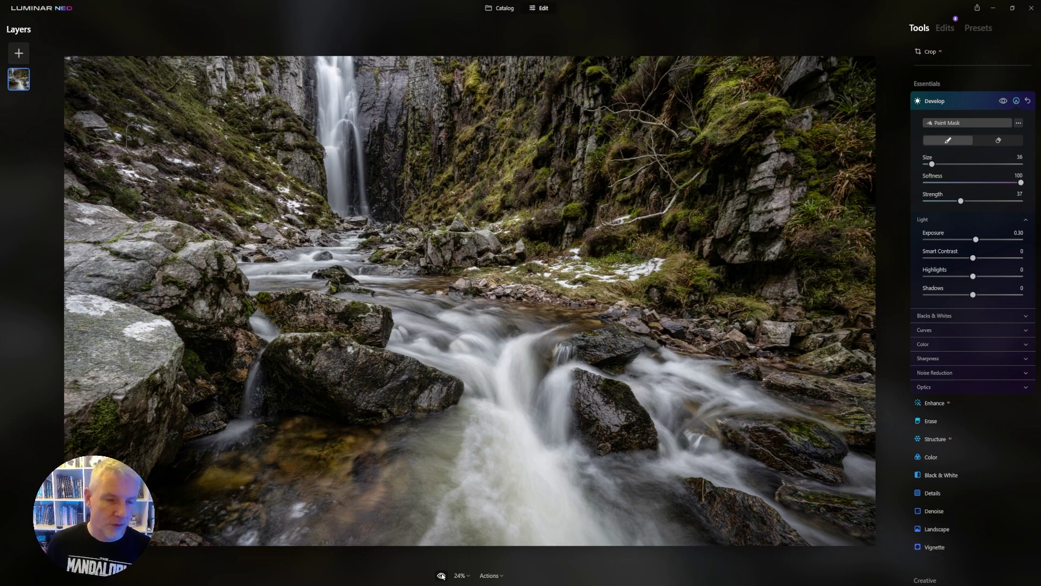
pyautogui.click(441, 576)
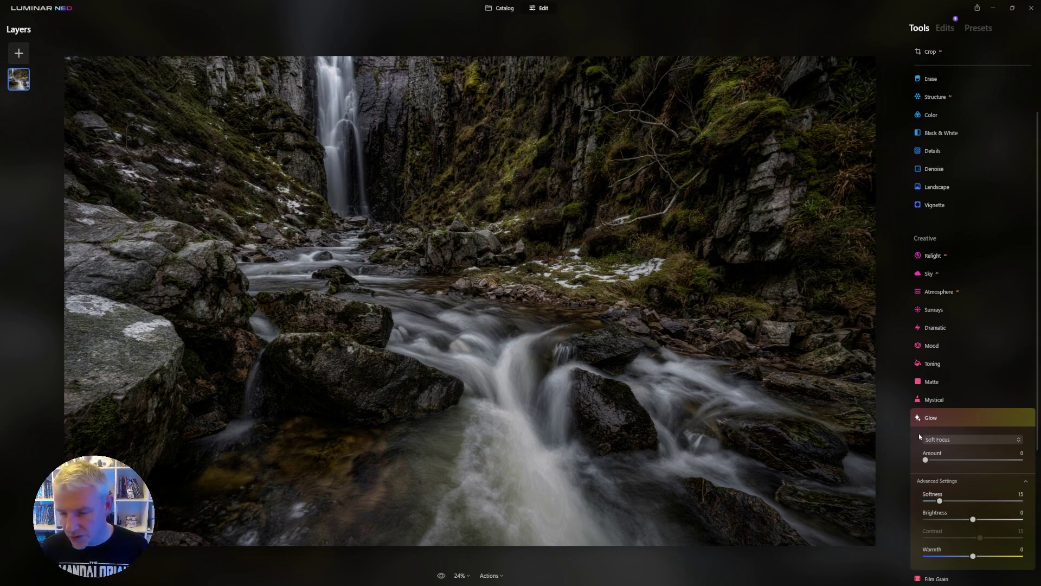
# Add a further Glow adjustment of type Soft Focus with amount 77 and softness 43.
pyautogui.click(973, 460)
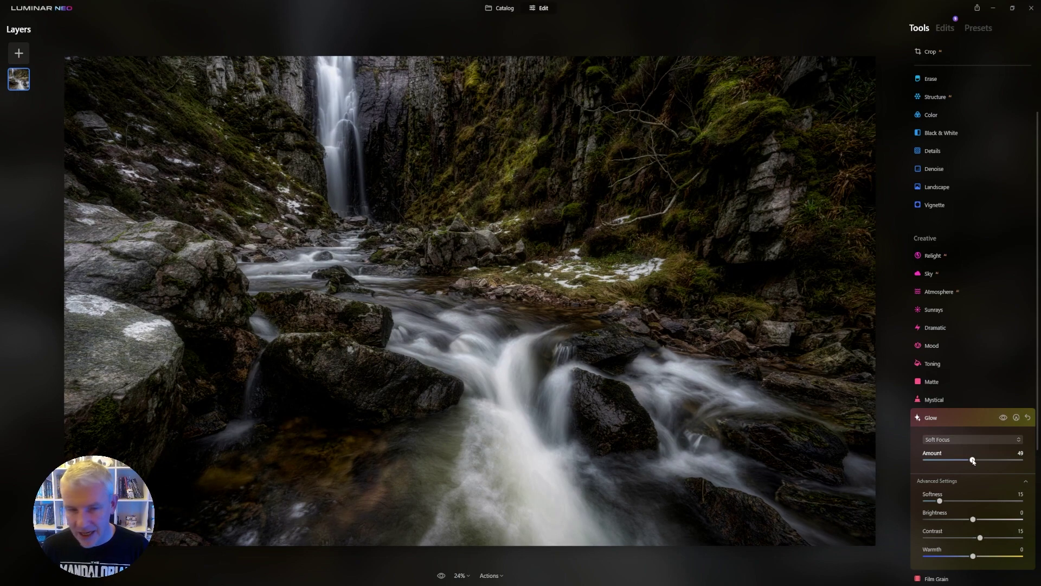
pyautogui.moveTo(973, 461); pyautogui.dragTo(989, 461)
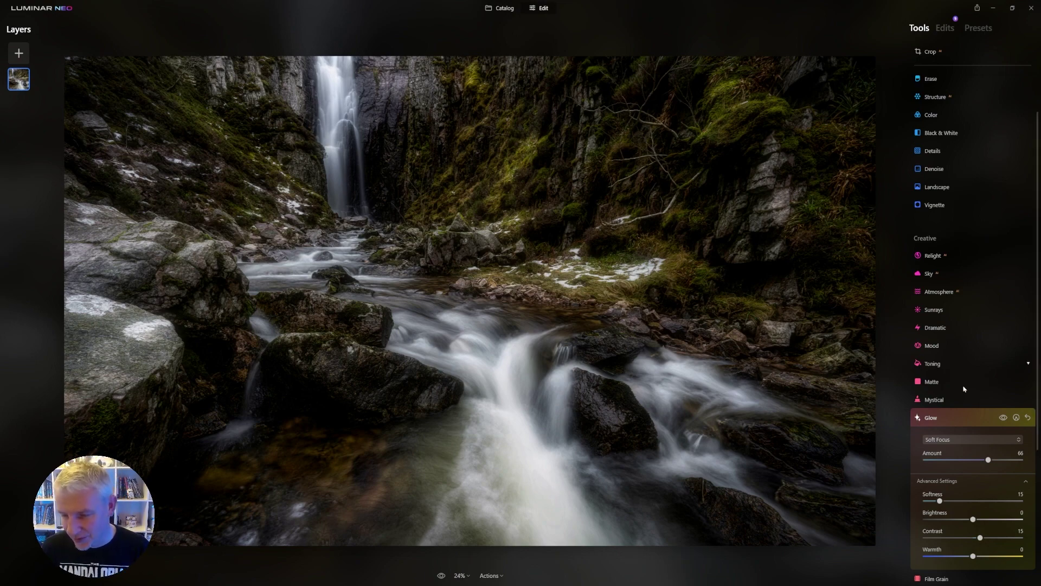
pyautogui.moveTo(988, 460); pyautogui.dragTo(999, 460)
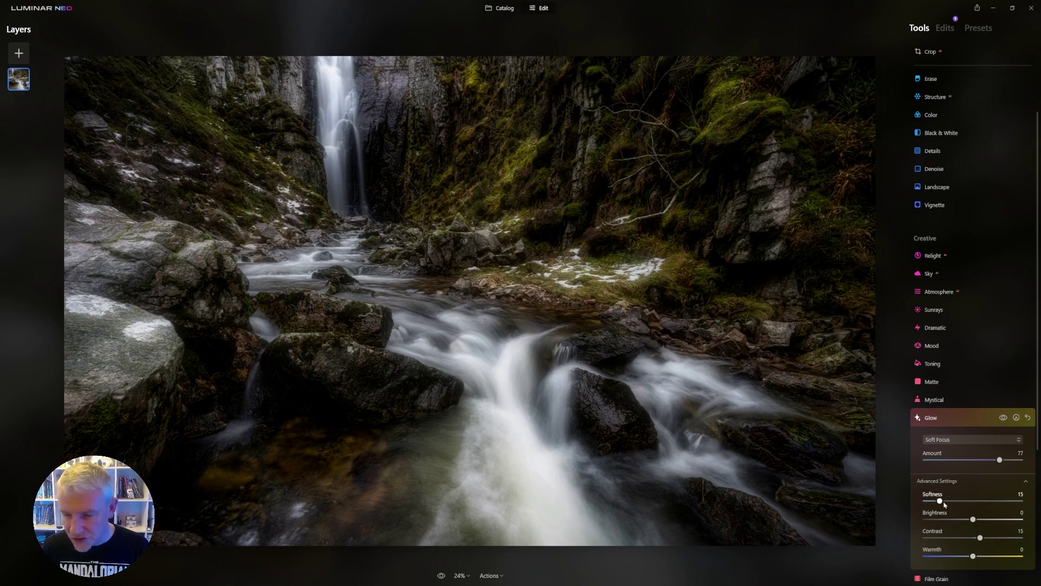
pyautogui.moveTo(942, 503); pyautogui.dragTo(968, 504)
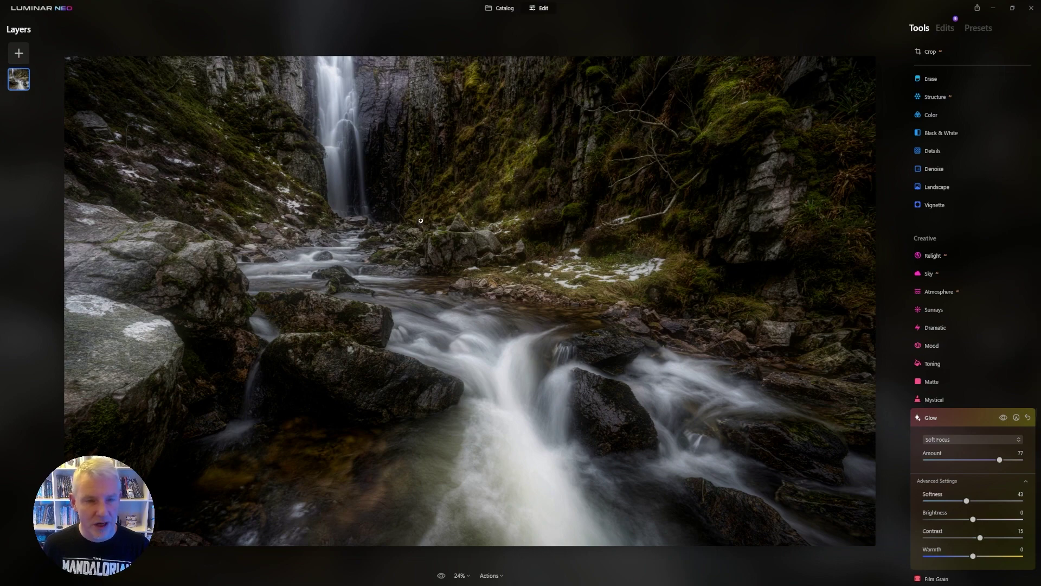
# Mask the Soft Focus glow with a size 279 brush at strength 100, painting over the waterfall and the cliffs on both sides.
pyautogui.click(1016, 418)
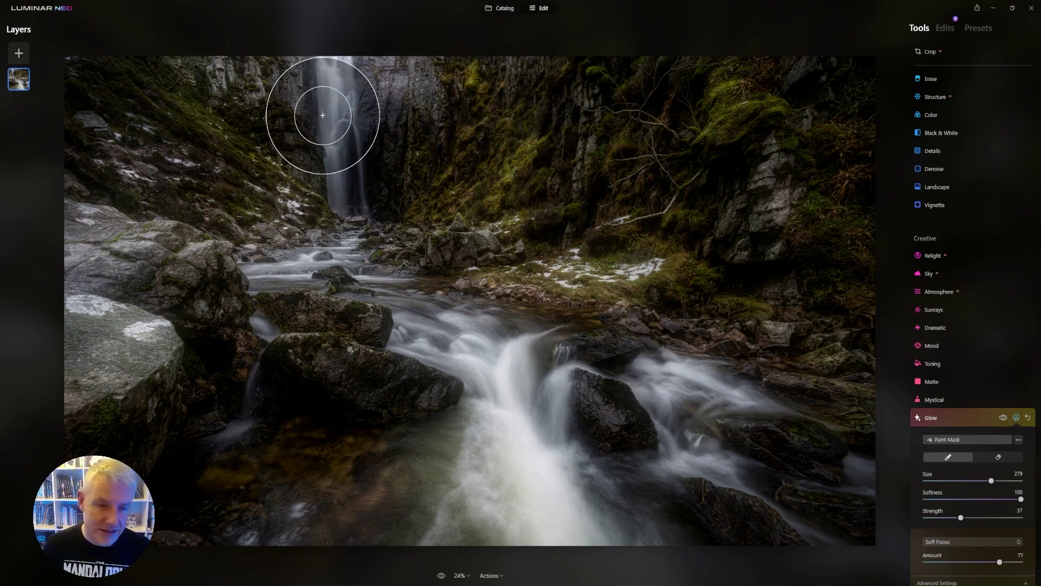
pyautogui.moveTo(322, 115)
pyautogui.mouseDown()
pyautogui.moveTo(329, 86)
pyautogui.moveTo(314, 97)
pyautogui.moveTo(349, 95)
pyautogui.moveTo(318, 63)
pyautogui.moveTo(298, 89)
pyautogui.moveTo(361, 85)
pyautogui.moveTo(313, 48)
pyautogui.moveTo(303, 93)
pyautogui.moveTo(384, 81)
pyautogui.moveTo(287, 41)
pyautogui.moveTo(286, 76)
pyautogui.moveTo(386, 78)
pyautogui.moveTo(287, 33)
pyautogui.moveTo(276, 84)
pyautogui.moveTo(384, 71)
pyautogui.moveTo(269, 48)
pyautogui.moveTo(348, 98)
pyautogui.moveTo(336, 45)
pyautogui.moveTo(299, 80)
pyautogui.moveTo(374, 50)
pyautogui.moveTo(288, 70)
pyautogui.moveTo(384, 70)
pyautogui.moveTo(282, 56)
pyautogui.moveTo(360, 79)
pyautogui.moveTo(302, 47)
pyautogui.moveTo(316, 81)
pyautogui.moveTo(342, 56)
pyautogui.moveTo(265, 77)
pyautogui.mouseUp()
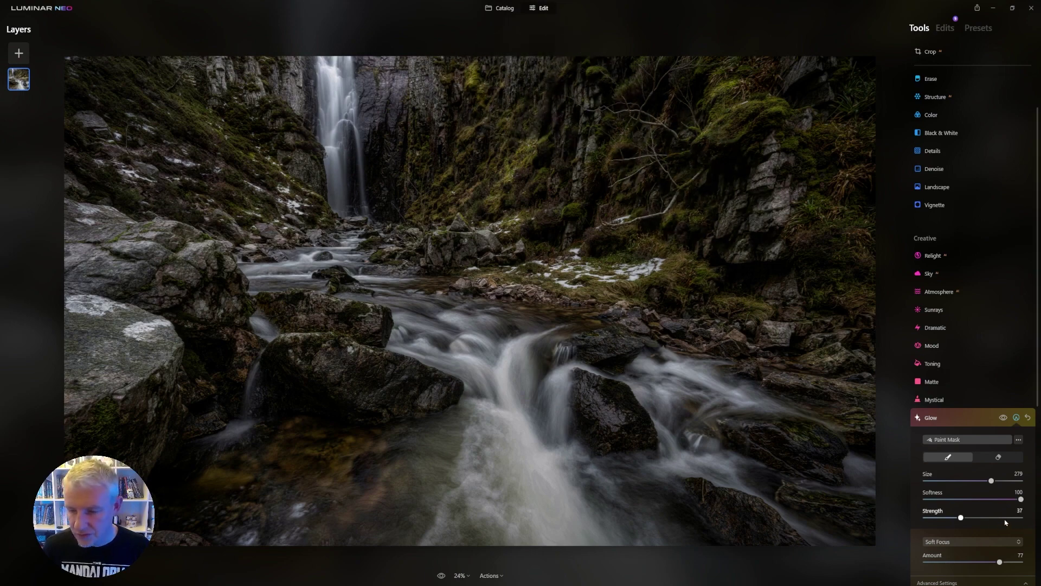
pyautogui.moveTo(961, 517); pyautogui.dragTo(1026, 520)
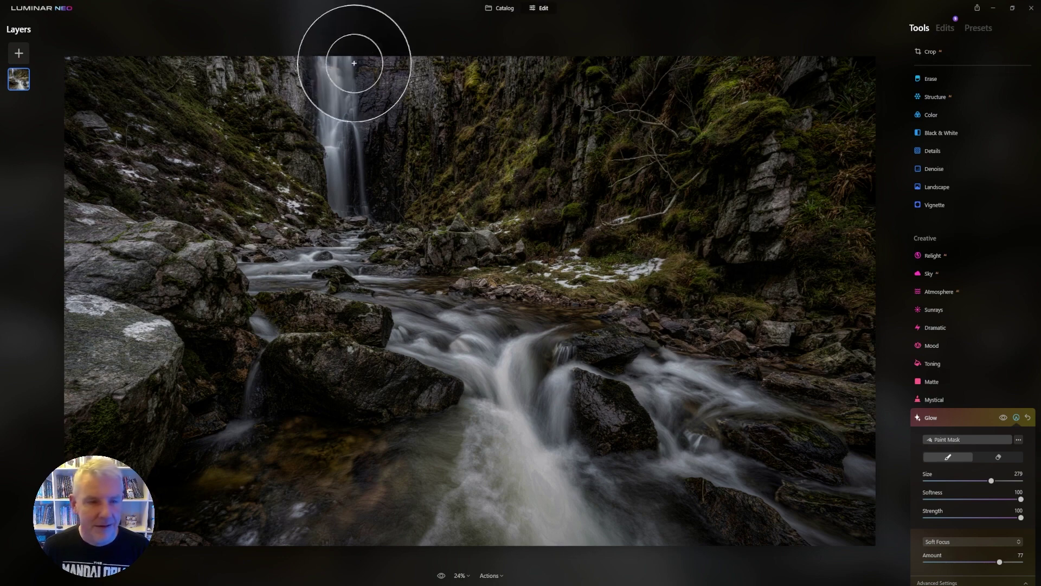
pyautogui.moveTo(337, 57)
pyautogui.mouseDown()
pyautogui.moveTo(370, 56)
pyautogui.moveTo(296, 53)
pyautogui.moveTo(383, 59)
pyautogui.moveTo(307, 68)
pyautogui.moveTo(349, 37)
pyautogui.mouseUp()
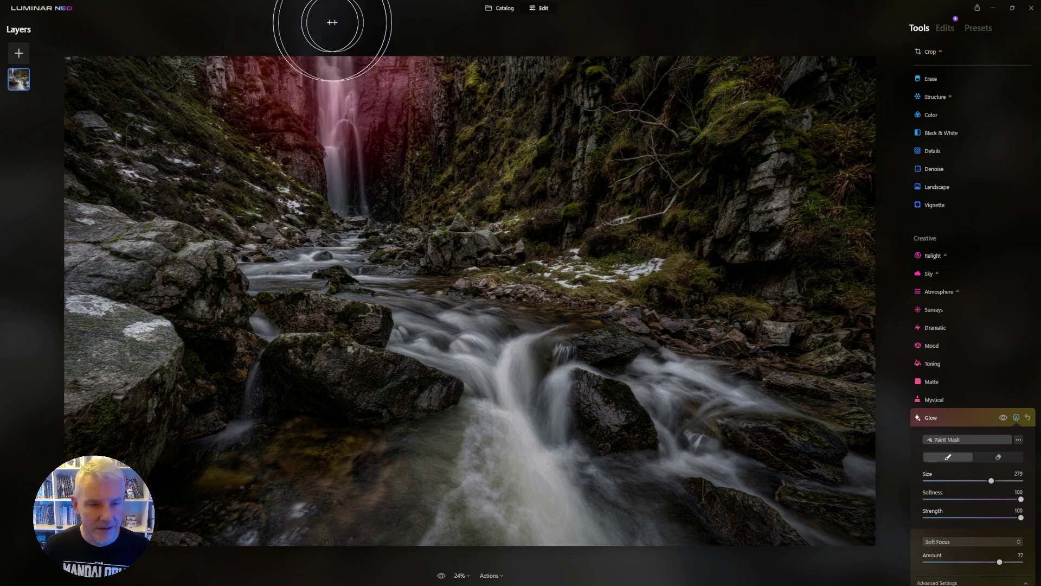
pyautogui.moveTo(316, 33)
pyautogui.mouseDown()
pyautogui.moveTo(308, 66)
pyautogui.moveTo(376, 57)
pyautogui.moveTo(270, 42)
pyautogui.moveTo(359, 99)
pyautogui.moveTo(372, 47)
pyautogui.moveTo(262, 56)
pyautogui.moveTo(390, 82)
pyautogui.moveTo(278, 49)
pyautogui.moveTo(361, 110)
pyautogui.moveTo(330, 40)
pyautogui.moveTo(282, 86)
pyautogui.moveTo(387, 58)
pyautogui.moveTo(260, 70)
pyautogui.moveTo(395, 81)
pyautogui.mouseUp()
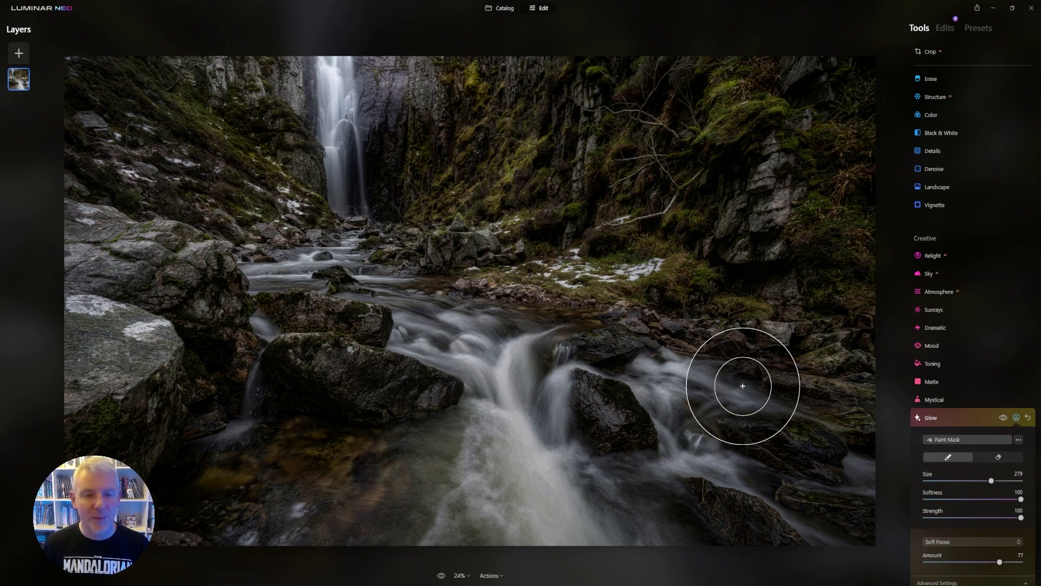
pyautogui.moveTo(332, 104); pyautogui.dragTo(332, 190)
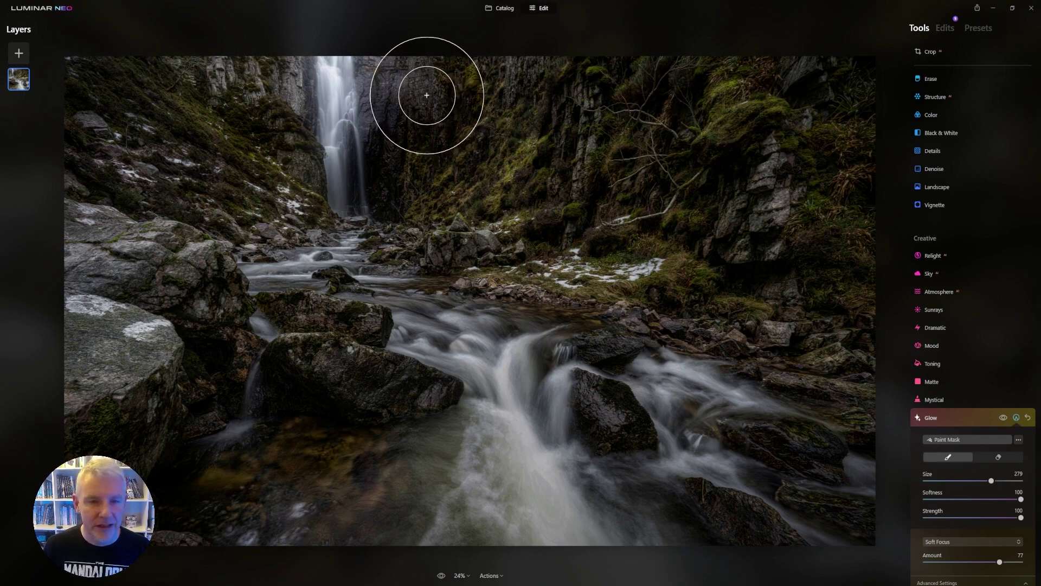
pyautogui.moveTo(428, 93)
pyautogui.mouseDown()
pyautogui.moveTo(412, 102)
pyautogui.moveTo(457, 74)
pyautogui.moveTo(300, 88)
pyautogui.moveTo(229, 40)
pyautogui.moveTo(295, 109)
pyautogui.moveTo(256, 76)
pyautogui.moveTo(284, 70)
pyautogui.moveTo(271, 74)
pyautogui.mouseUp()
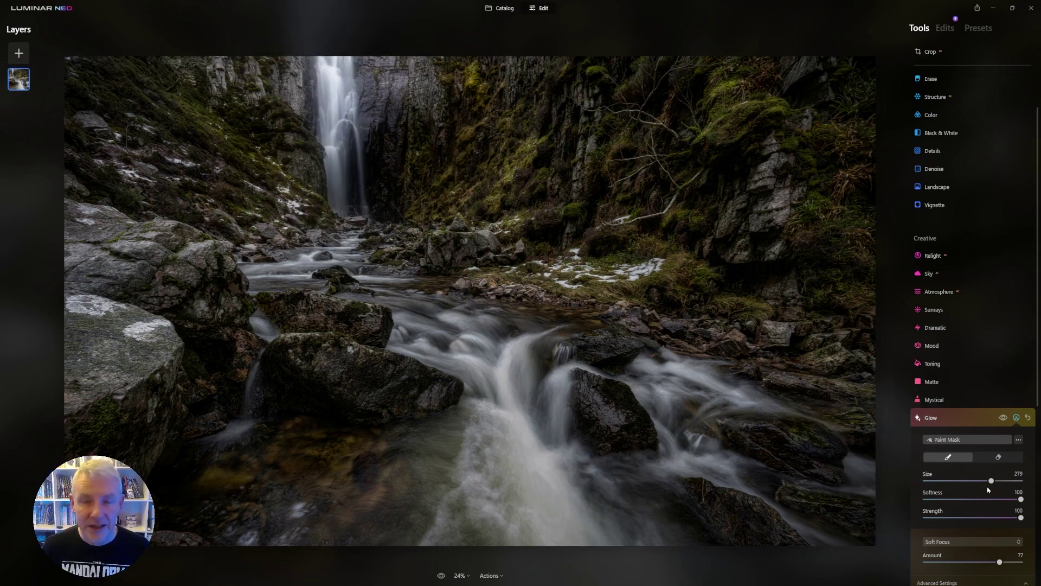
# Set the Soft Focus glow's softness to 68 and brightness to 26, and undo a trial contrast of 76.
pyautogui.scroll(-3, 988, 489)
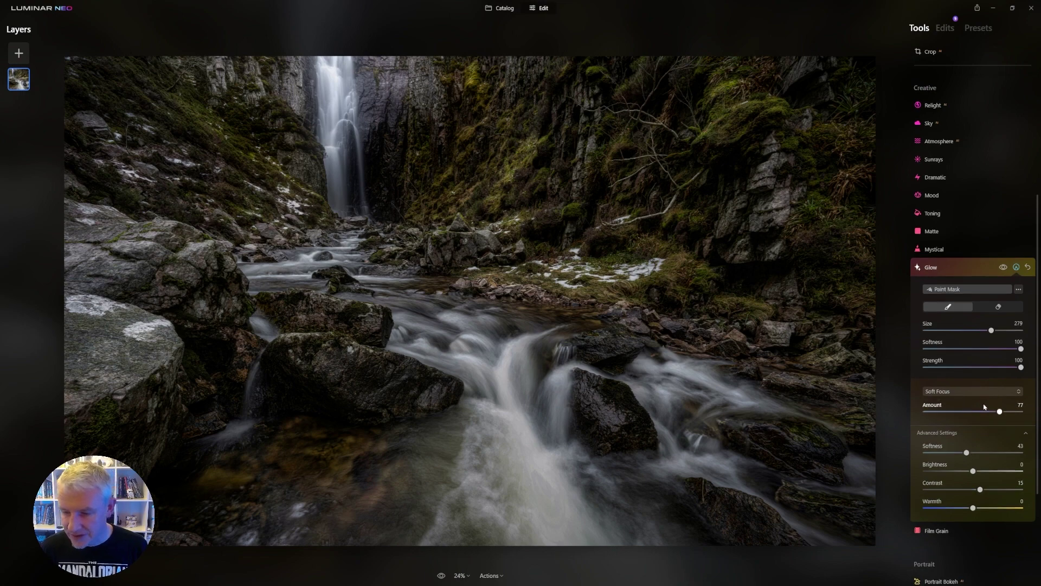
pyautogui.moveTo(966, 453); pyautogui.dragTo(994, 473)
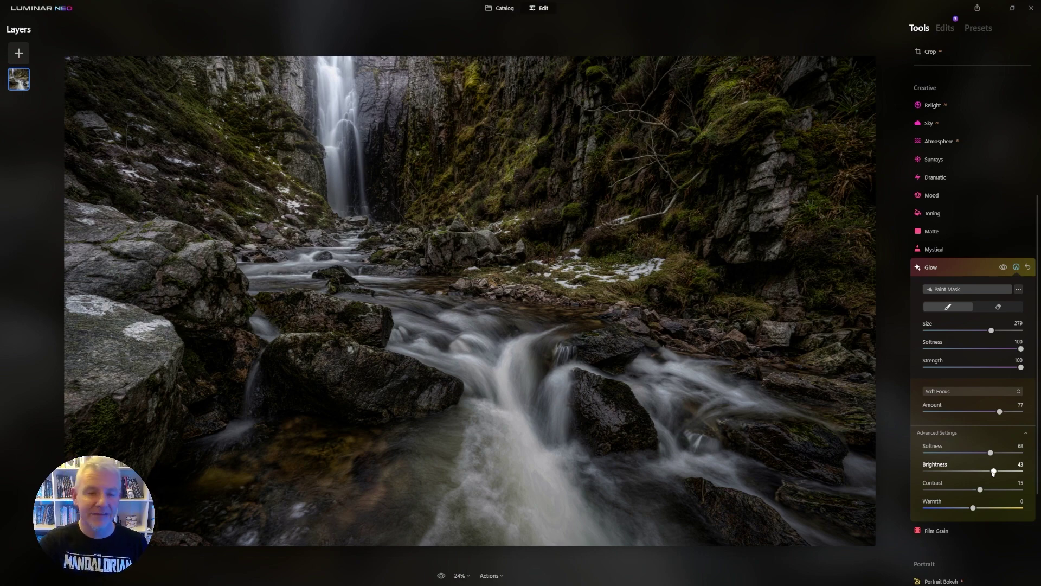
pyautogui.moveTo(993, 473); pyautogui.dragTo(985, 473)
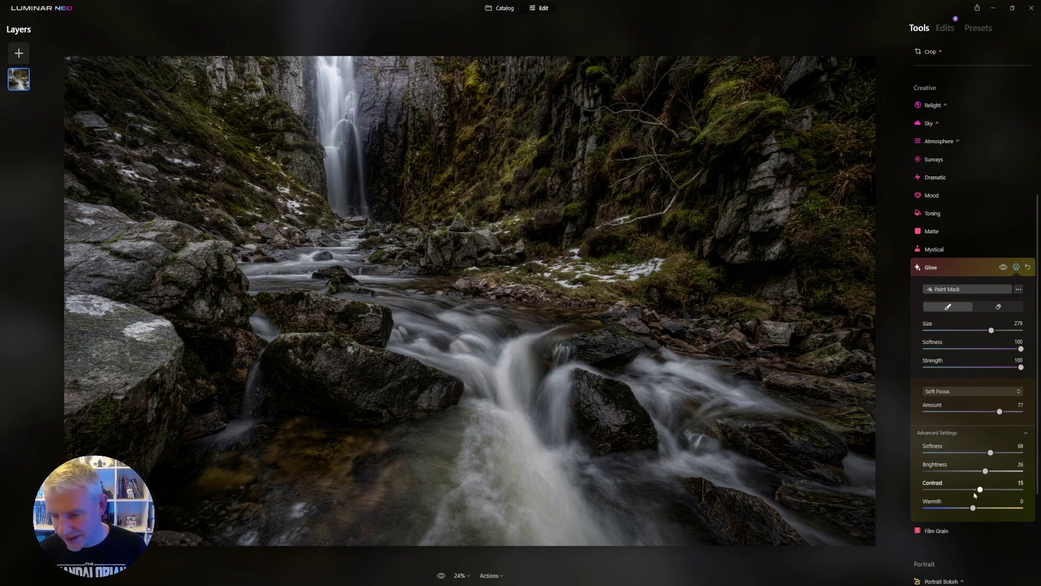
pyautogui.moveTo(980, 489); pyautogui.dragTo(1010, 490)
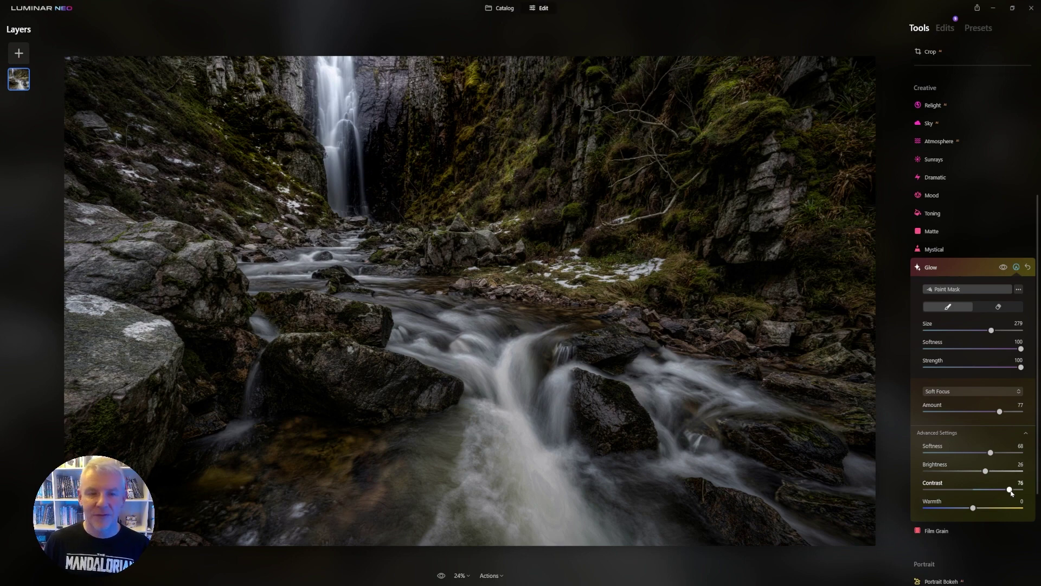
pyautogui.hotkey('ctrl', 'z')
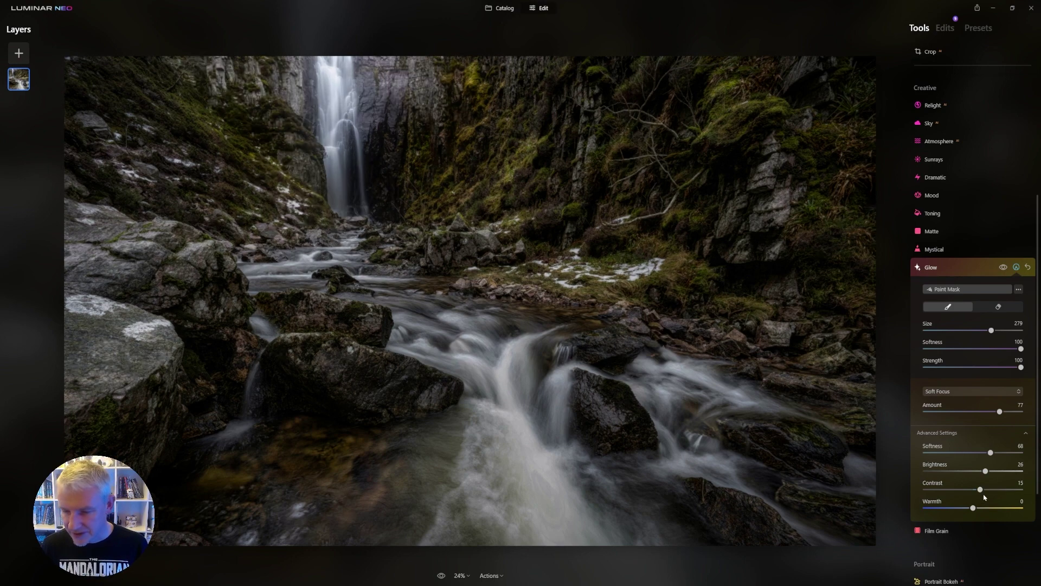
# Set the Soft Focus glow's contrast to -14 and finish the Glow adjustment.
pyautogui.moveTo(980, 490); pyautogui.dragTo(976, 492)
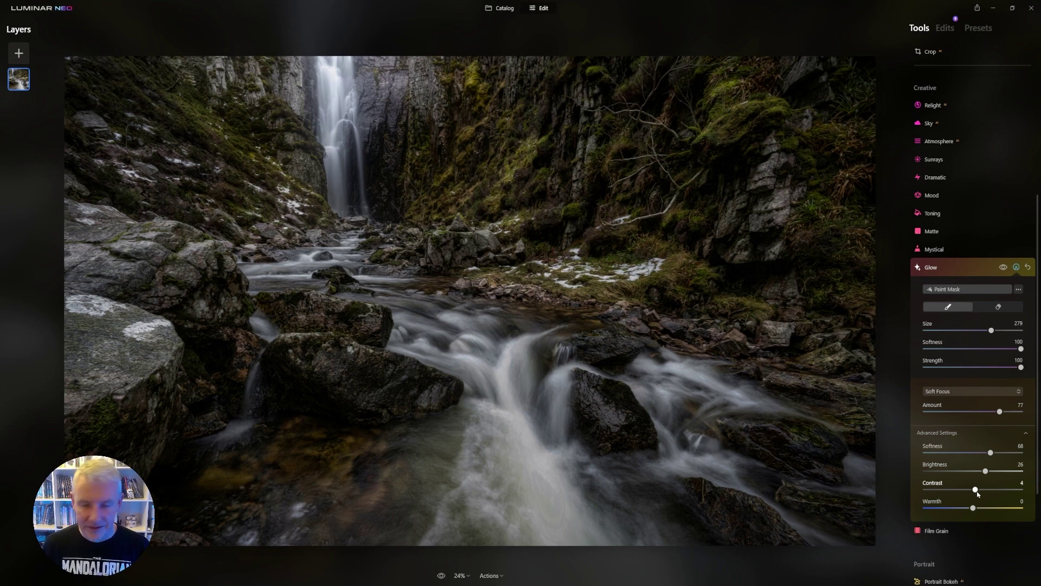
pyautogui.moveTo(975, 491)
pyautogui.mouseDown()
pyautogui.moveTo(947, 488)
pyautogui.moveTo(966, 489)
pyautogui.moveTo(976, 510)
pyautogui.moveTo(1021, 513)
pyautogui.moveTo(935, 509)
pyautogui.moveTo(972, 508)
pyautogui.mouseUp()
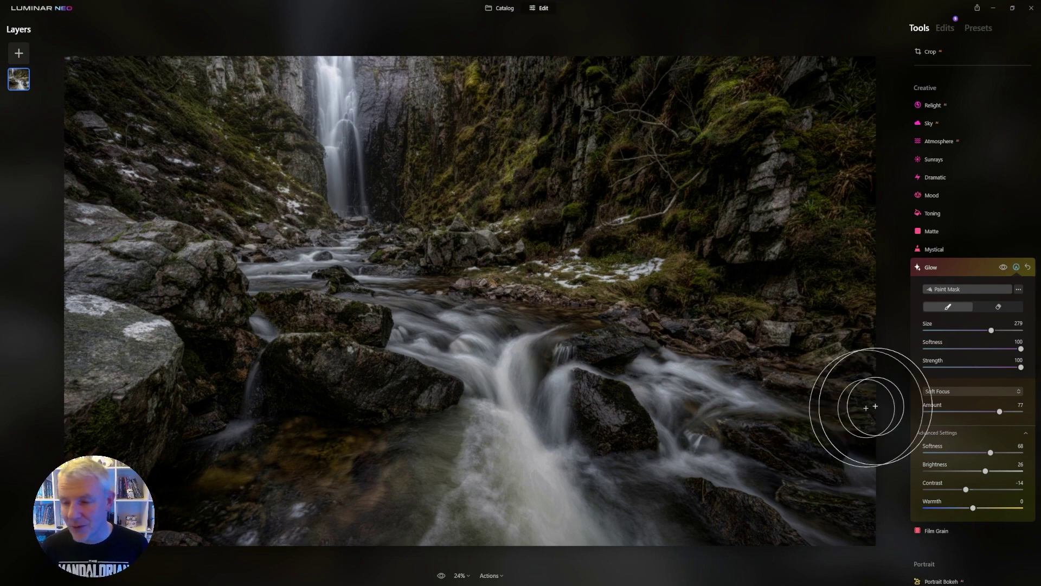
pyautogui.click(931, 267)
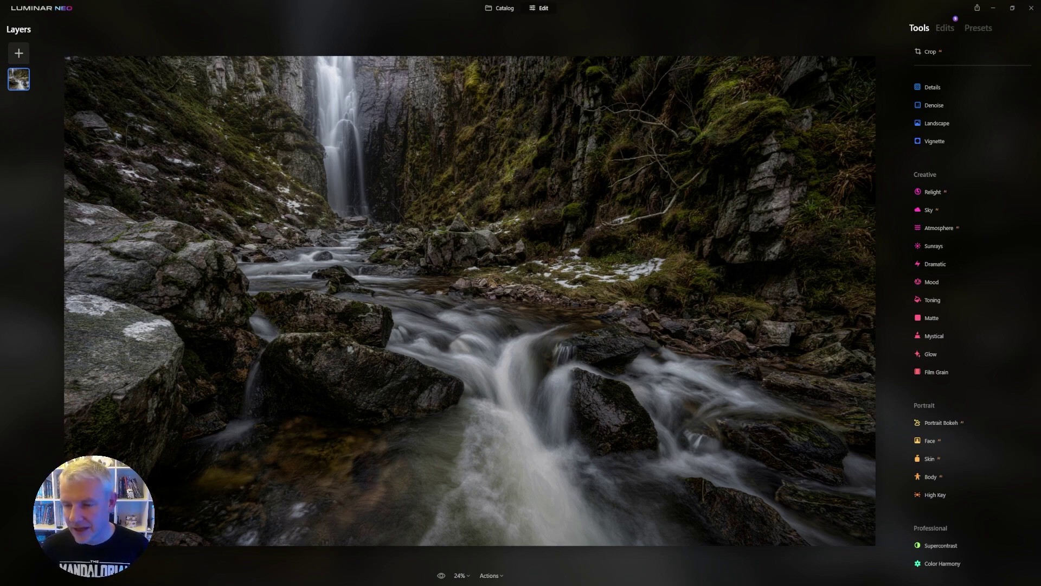
# Add a further Mystical adjustment with amount 73, shadows 23, smoothness 56 and saturation -100.
pyautogui.click(943, 338)
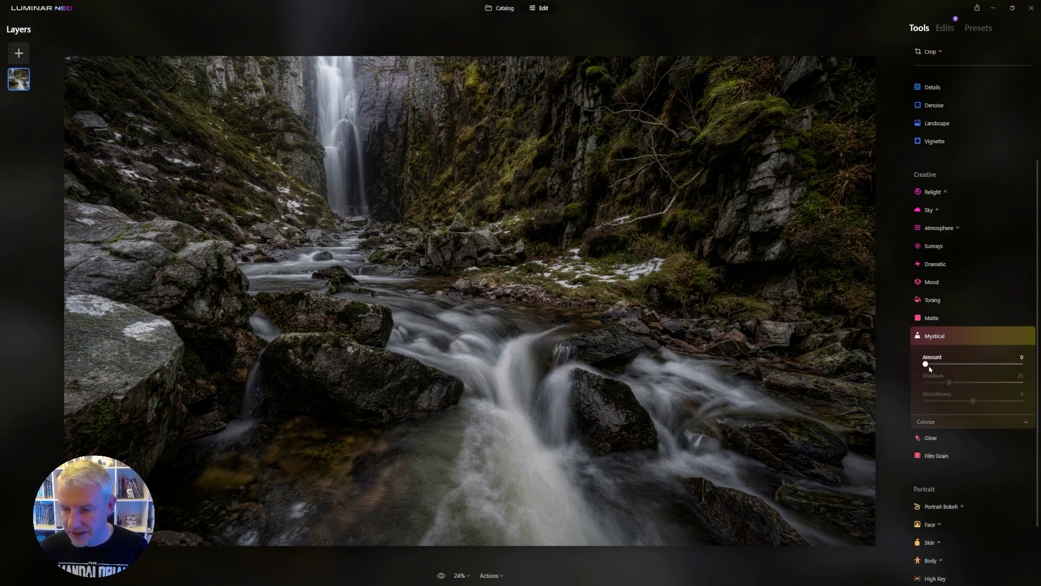
pyautogui.moveTo(926, 366); pyautogui.dragTo(1001, 367)
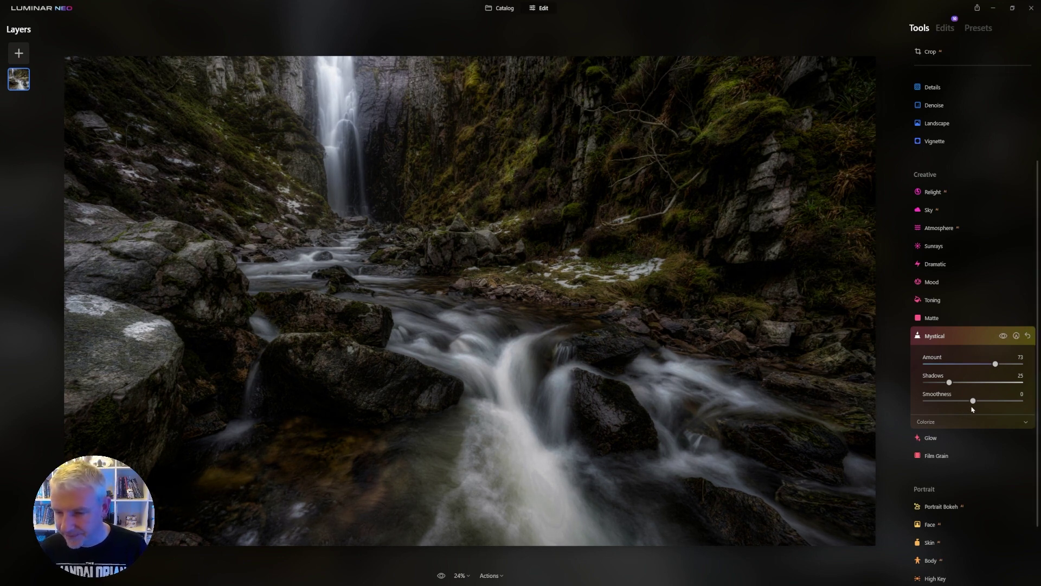
pyautogui.moveTo(973, 400); pyautogui.dragTo(1001, 402)
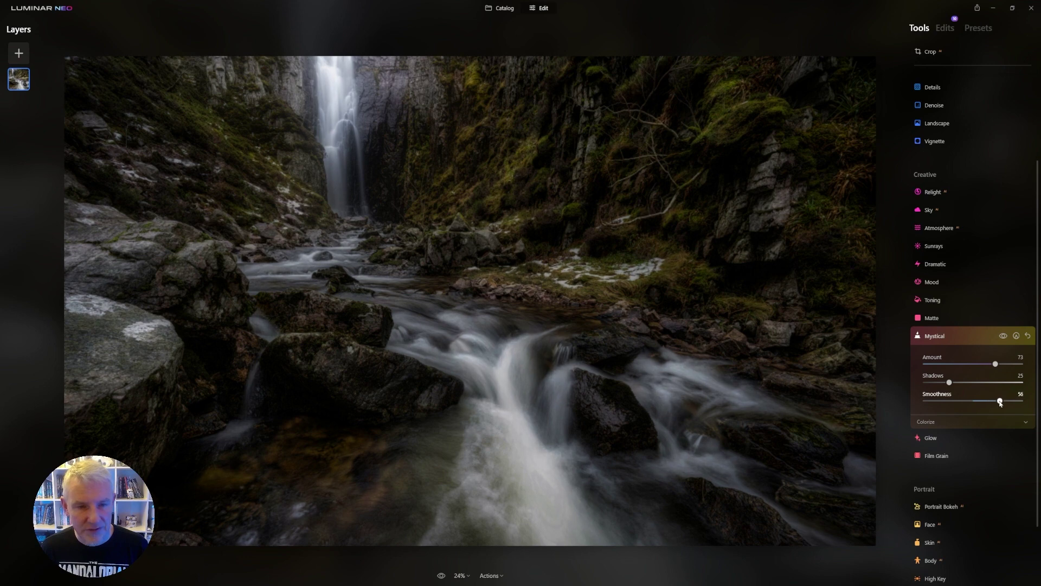
pyautogui.click(933, 423)
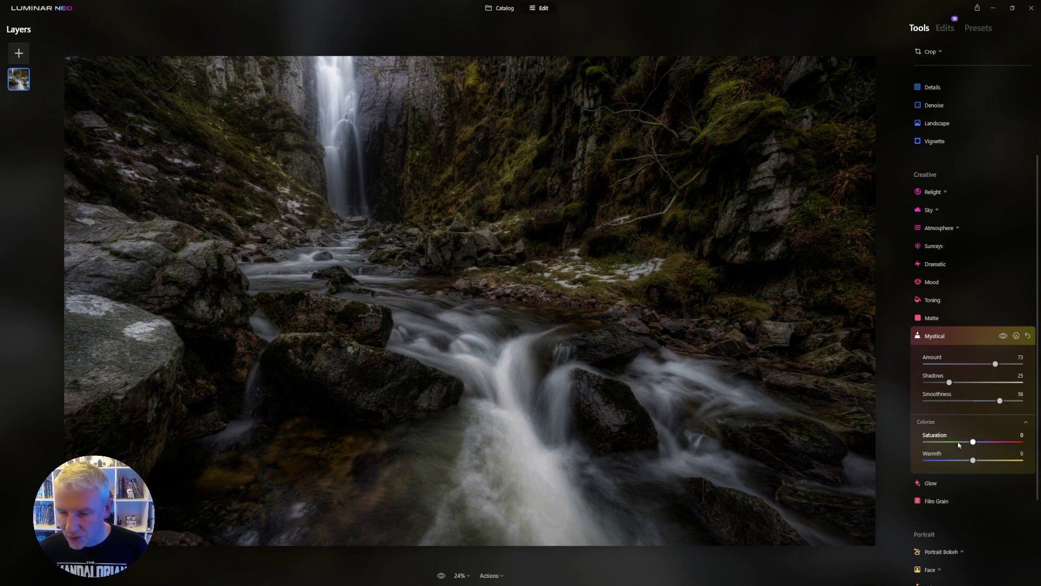
pyautogui.moveTo(973, 442); pyautogui.dragTo(892, 443)
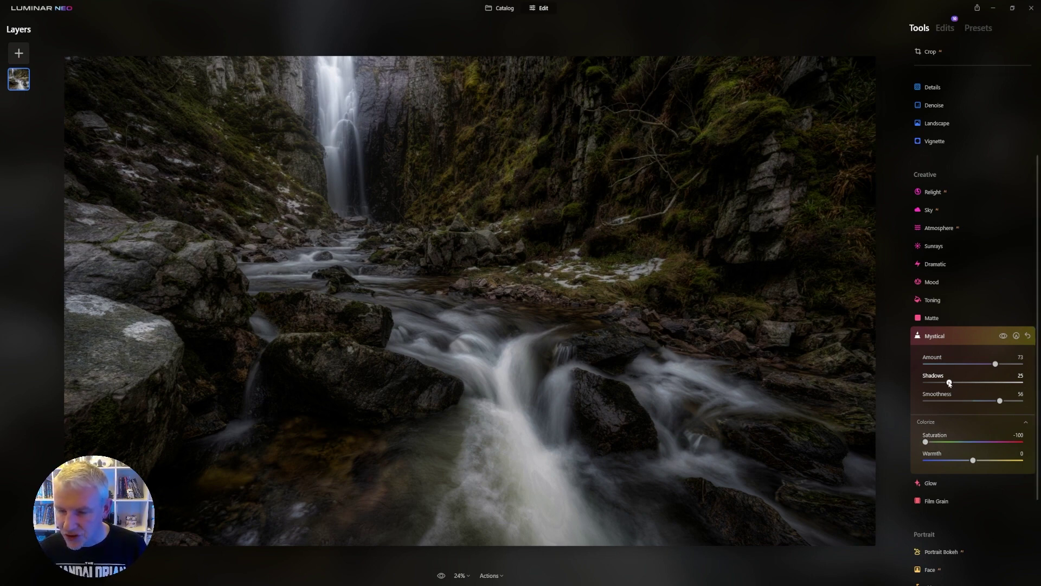
pyautogui.moveTo(949, 383); pyautogui.dragTo(921, 383)
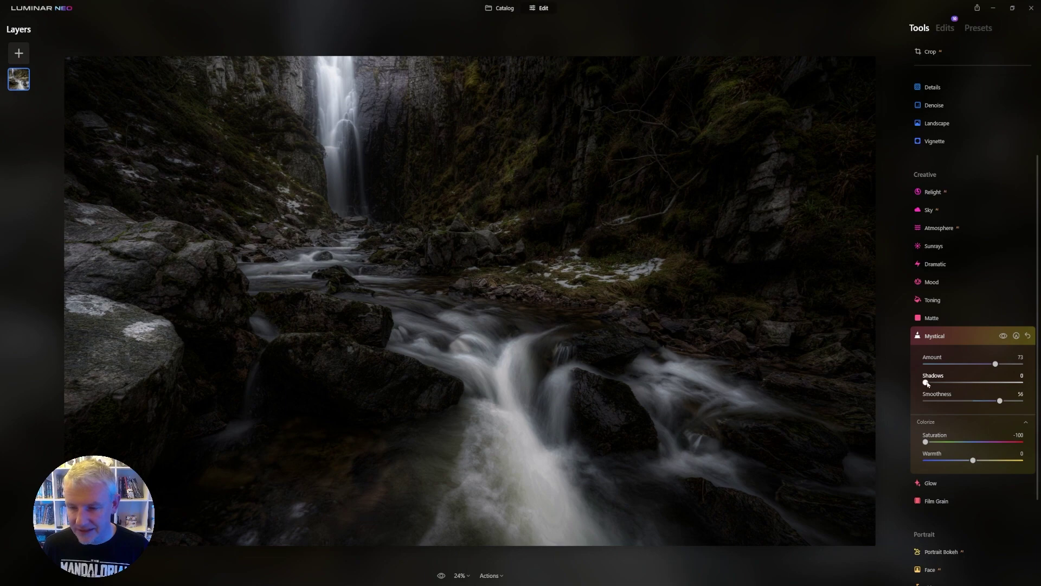
pyautogui.moveTo(925, 383); pyautogui.dragTo(948, 394)
# Mask the new Mystical effect with a size 279 brush at strength 100 around the upper waterfall, and review the list of applied edits.
pyautogui.click(1016, 336)
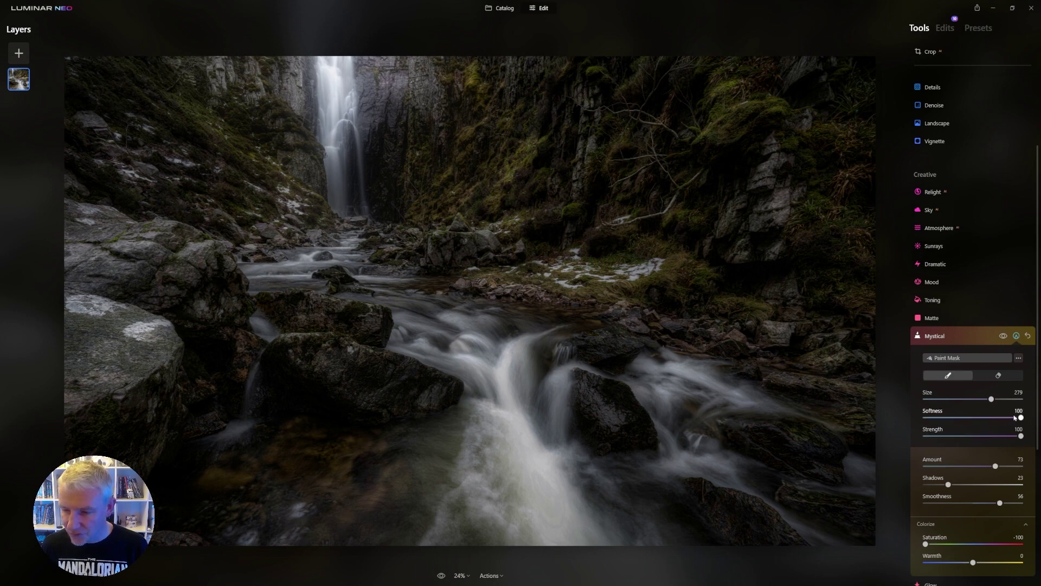
pyautogui.moveTo(419, 95)
pyautogui.mouseDown()
pyautogui.moveTo(314, 65)
pyautogui.moveTo(331, 79)
pyautogui.moveTo(309, 70)
pyautogui.moveTo(348, 70)
pyautogui.moveTo(328, 89)
pyautogui.moveTo(302, 42)
pyautogui.moveTo(332, 41)
pyautogui.moveTo(365, 60)
pyautogui.moveTo(278, 63)
pyautogui.moveTo(304, 31)
pyautogui.moveTo(360, 71)
pyautogui.moveTo(272, 51)
pyautogui.moveTo(349, 39)
pyautogui.moveTo(336, 60)
pyautogui.mouseUp()
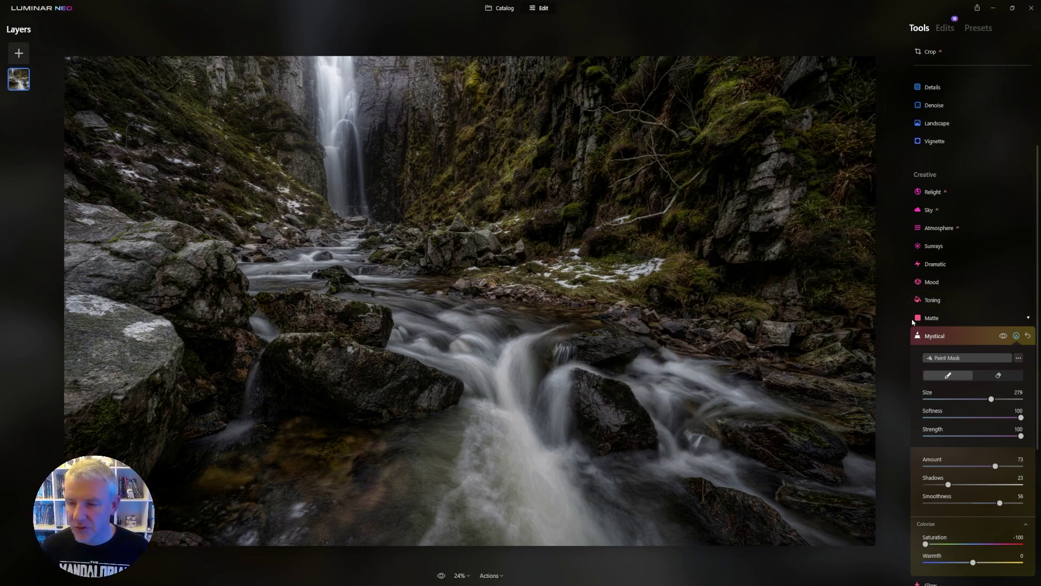
pyautogui.click(934, 336)
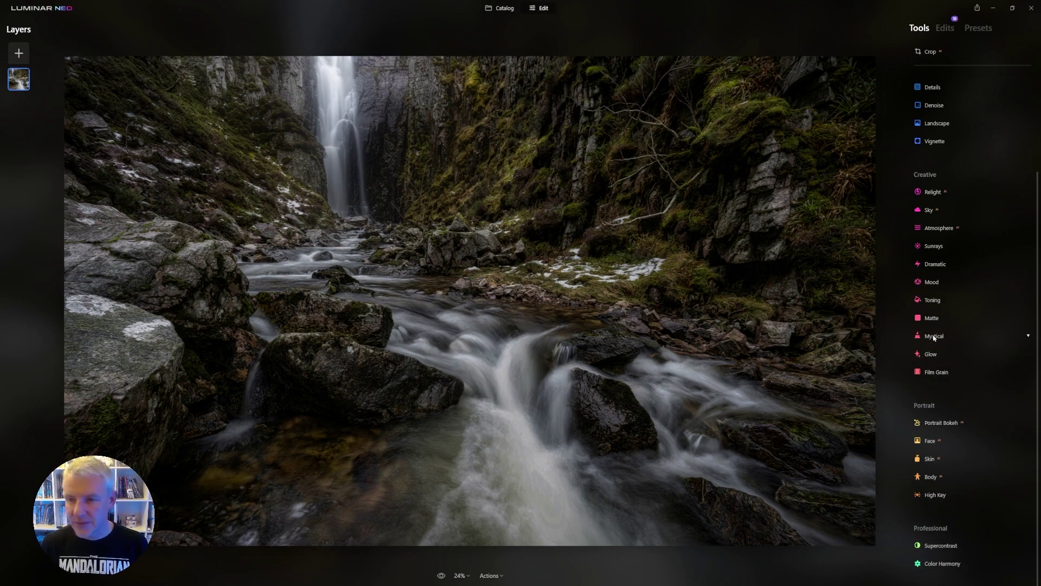
pyautogui.click(945, 29)
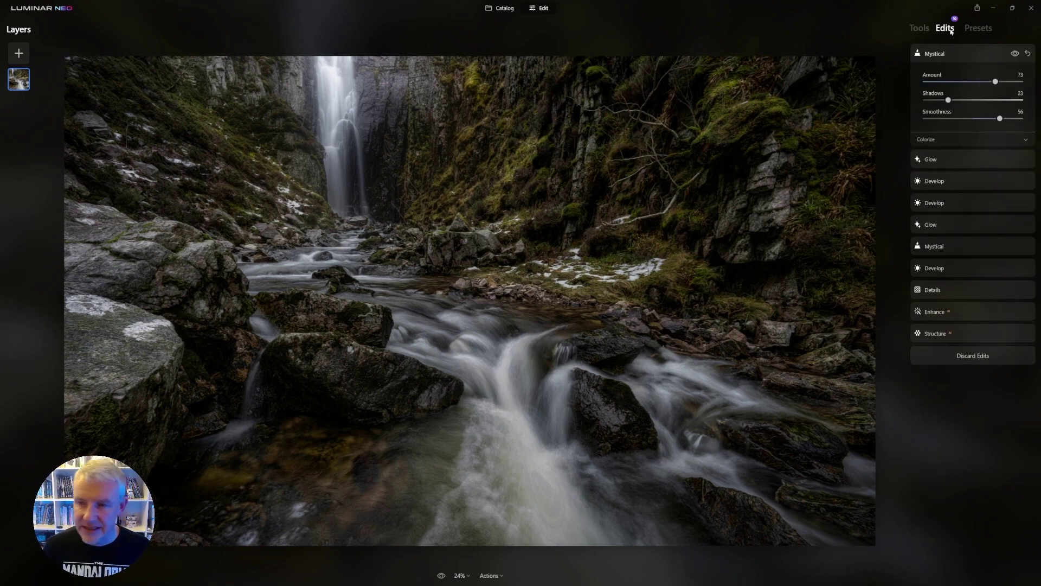
pyautogui.click(911, 31)
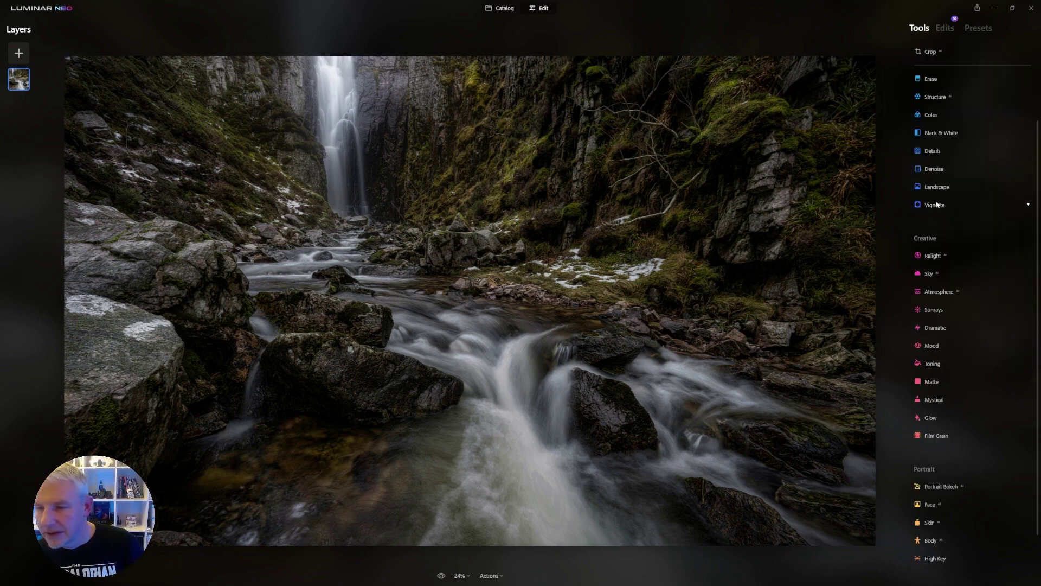
# Add a vignette with a chosen subject point and an amount of -58.
pyautogui.click(935, 205)
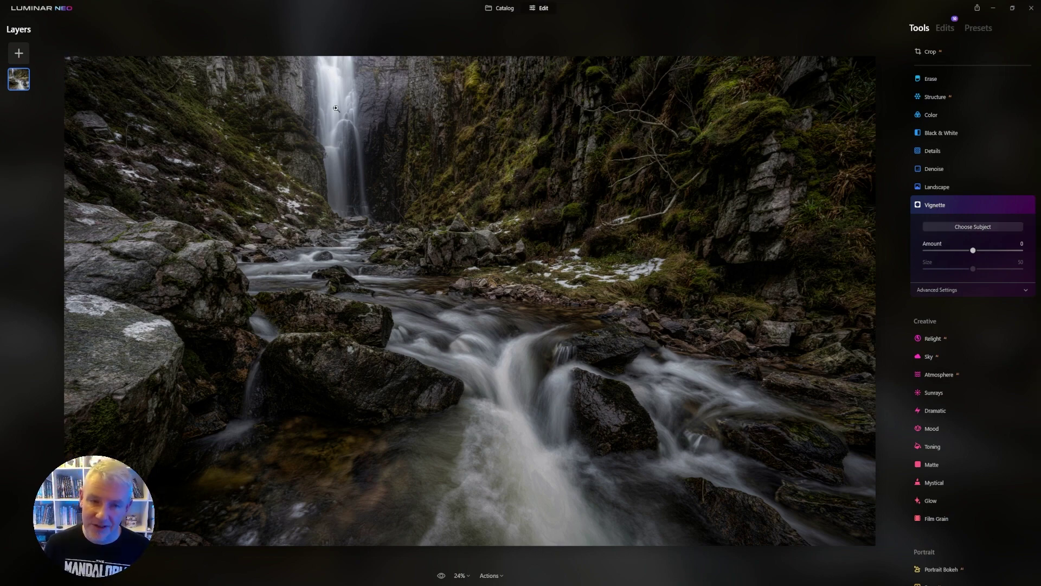
pyautogui.click(982, 231)
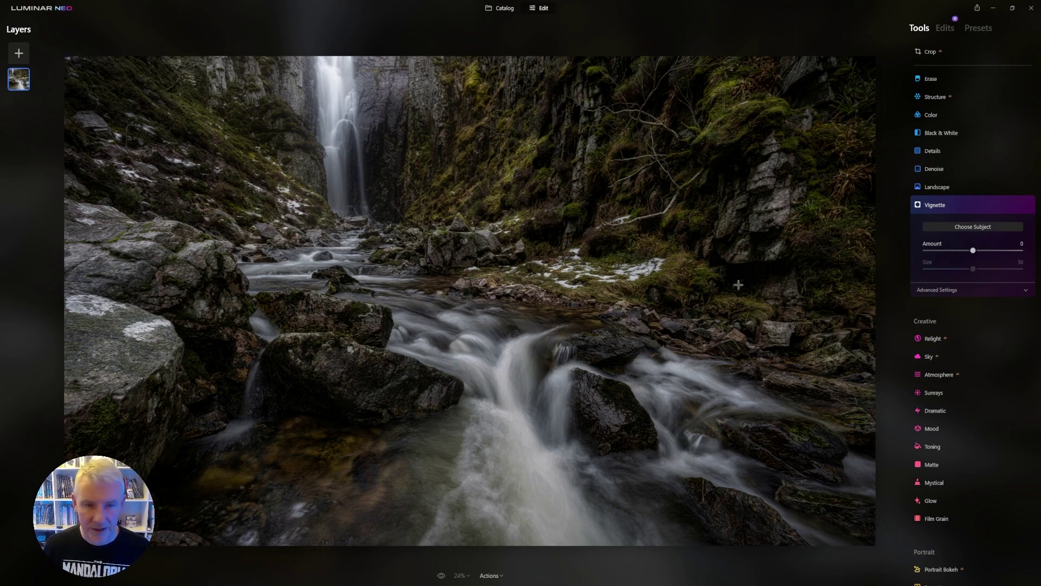
pyautogui.click(969, 251)
pyautogui.moveTo(969, 251); pyautogui.dragTo(942, 250)
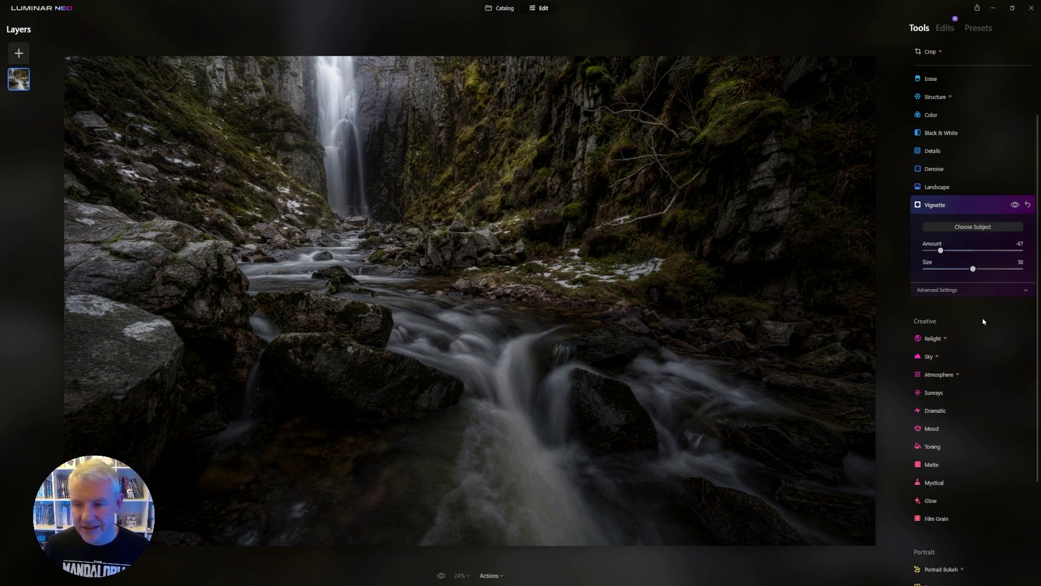
pyautogui.moveTo(943, 254); pyautogui.dragTo(946, 255)
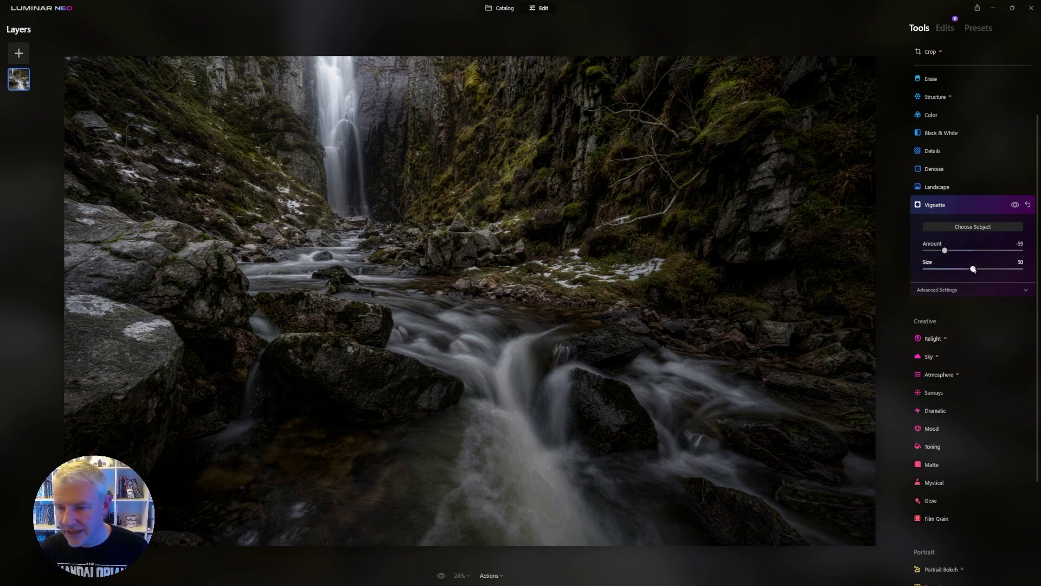
pyautogui.moveTo(945, 251); pyautogui.dragTo(945, 251)
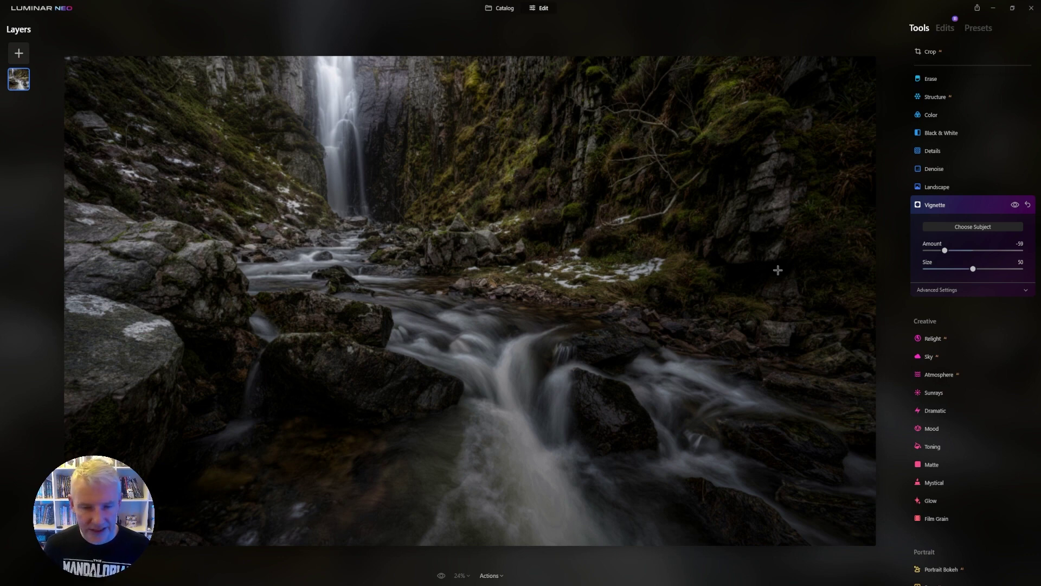
pyautogui.moveTo(944, 251); pyautogui.dragTo(945, 251)
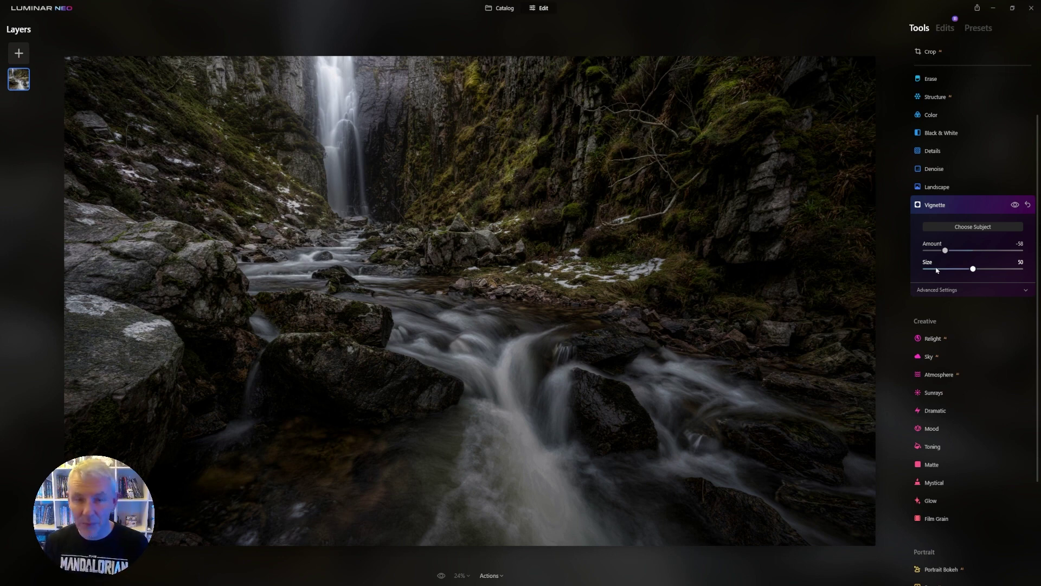
pyautogui.click(946, 211)
# Add a Develop adjustment with exposure -0.28 and paint it in with a size 355 brush along the photo's left and right sides.
pyautogui.scroll(2, 953, 174)
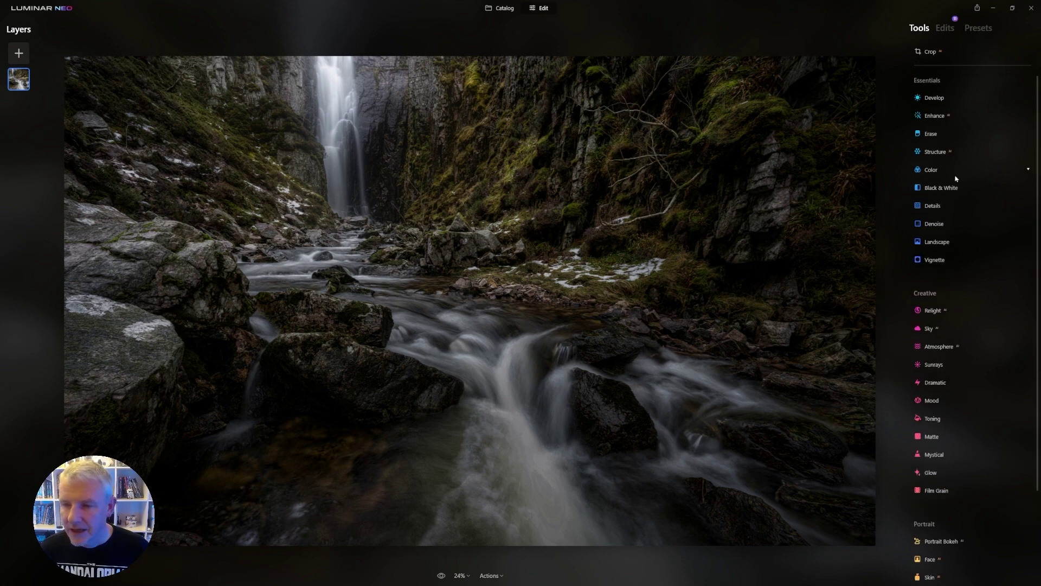
pyautogui.click(935, 103)
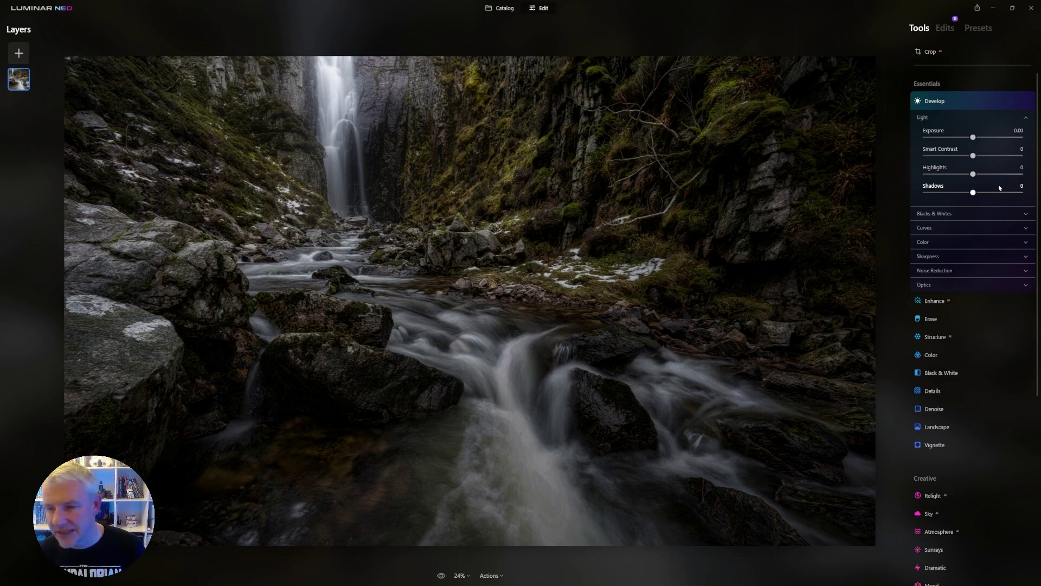
pyautogui.moveTo(972, 137); pyautogui.dragTo(970, 138)
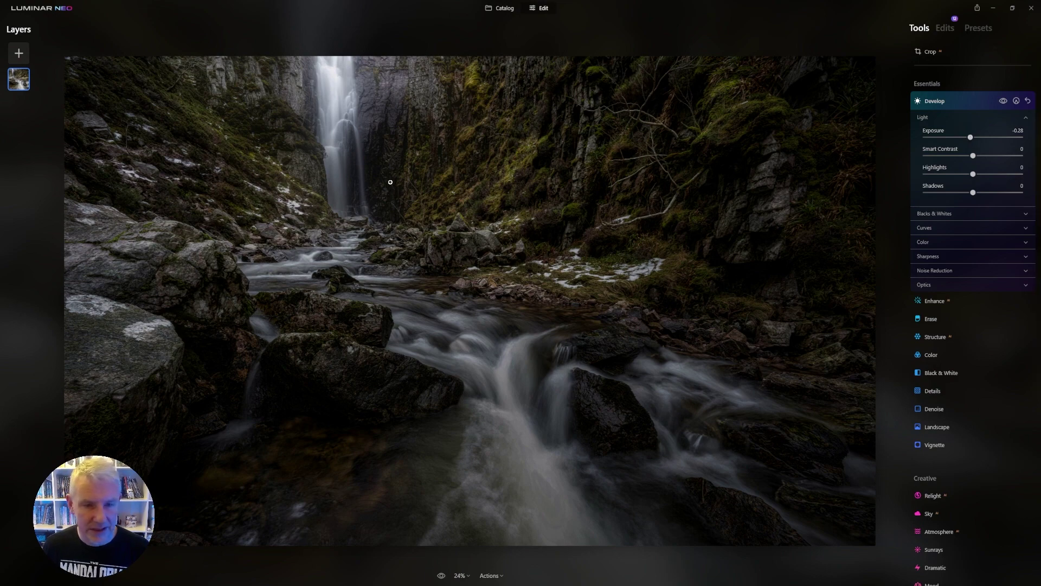
pyautogui.click(1016, 101)
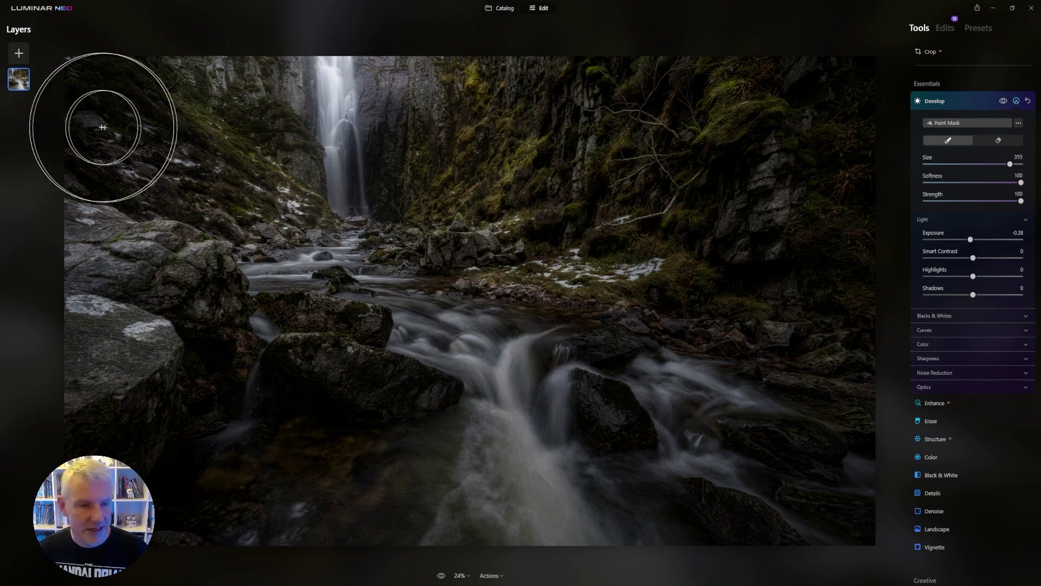
pyautogui.moveTo(82, 92)
pyautogui.mouseDown()
pyautogui.moveTo(58, 154)
pyautogui.moveTo(67, 251)
pyautogui.mouseUp()
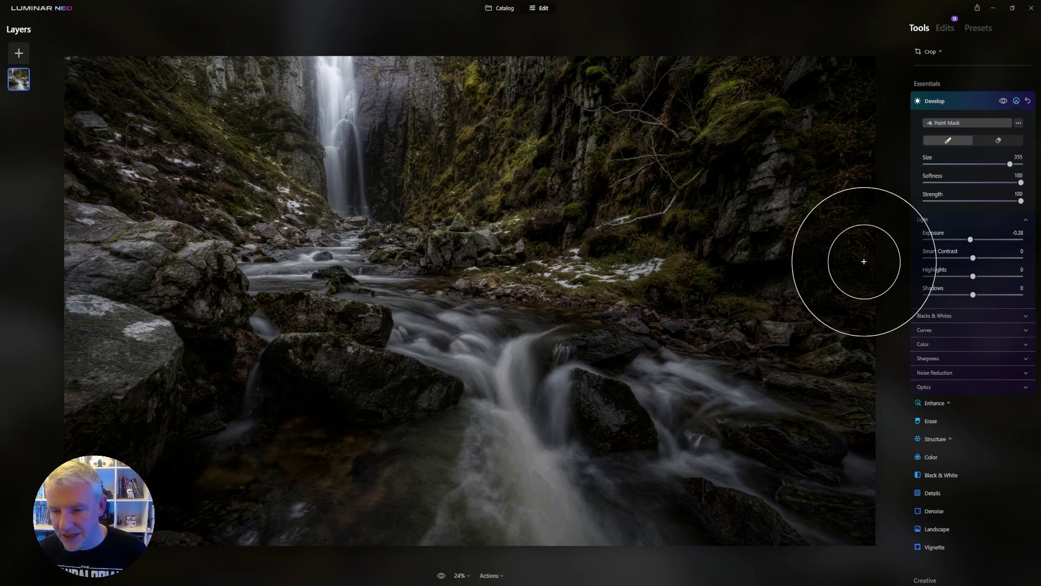
pyautogui.moveTo(860, 260)
pyautogui.mouseDown()
pyautogui.moveTo(824, 302)
pyautogui.moveTo(766, 302)
pyautogui.mouseUp()
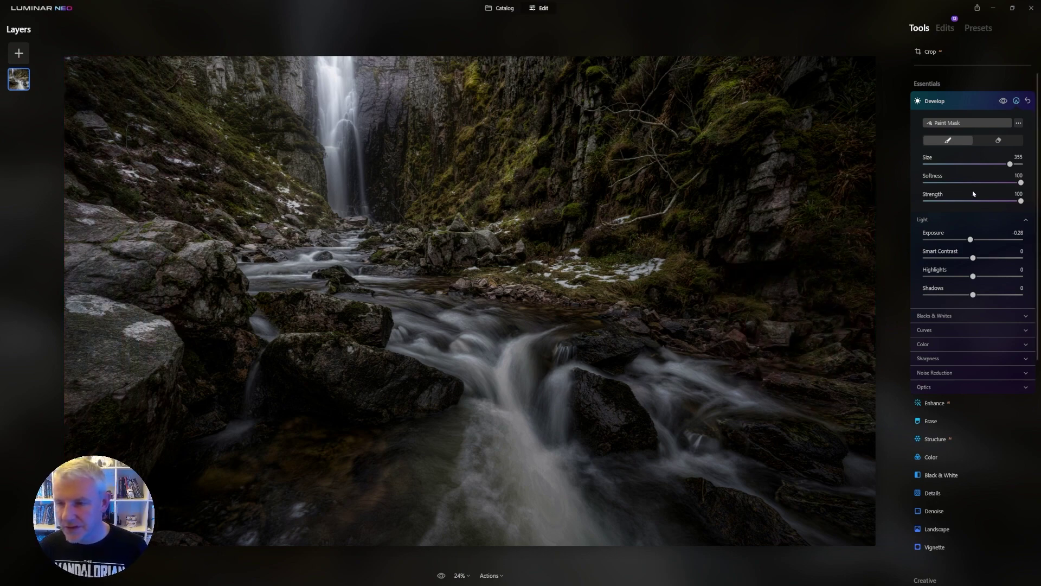
# Erase part of the Develop mask along the photo's right edge, and compare the edited photo with the original.
pyautogui.click(998, 139)
pyautogui.moveTo(863, 270)
pyautogui.mouseDown()
pyautogui.moveTo(812, 315)
pyautogui.moveTo(783, 318)
pyautogui.moveTo(856, 287)
pyautogui.moveTo(861, 204)
pyautogui.moveTo(842, 250)
pyautogui.moveTo(776, 337)
pyautogui.moveTo(767, 317)
pyautogui.moveTo(849, 295)
pyautogui.moveTo(865, 224)
pyautogui.moveTo(838, 343)
pyautogui.moveTo(742, 339)
pyautogui.moveTo(884, 226)
pyautogui.mouseUp()
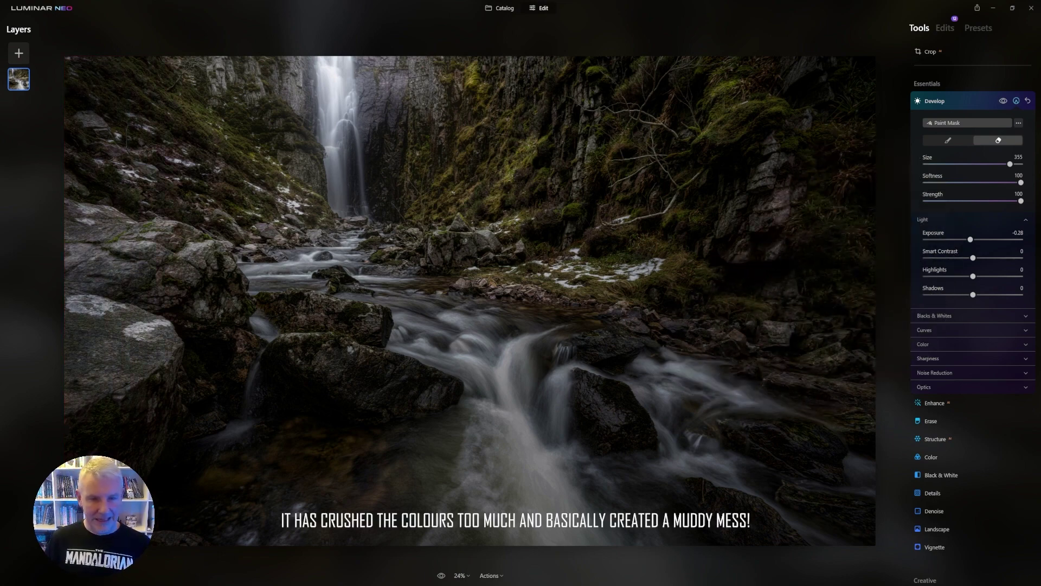
pyautogui.click(1016, 101)
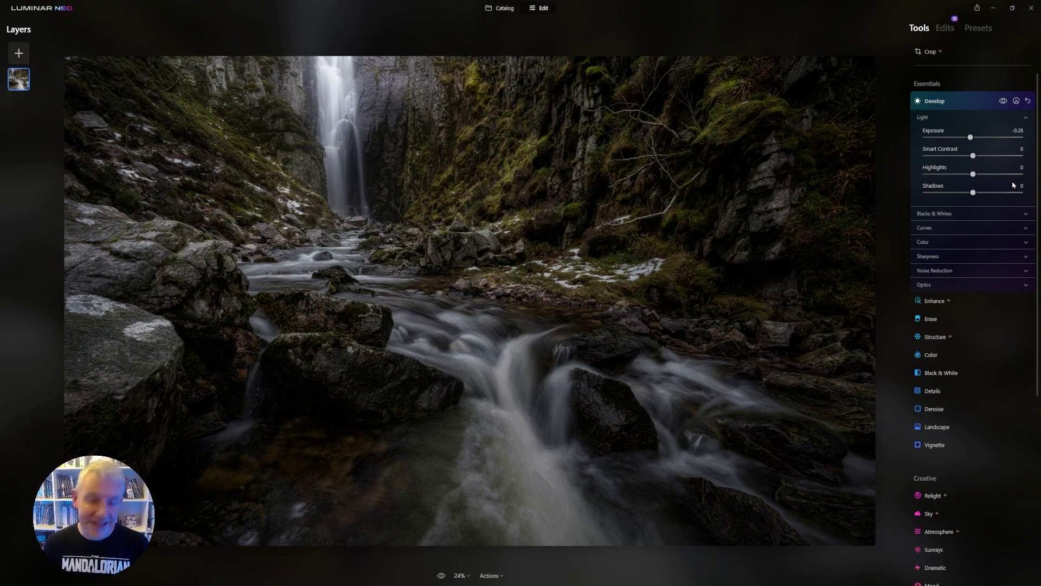
pyautogui.click(441, 578)
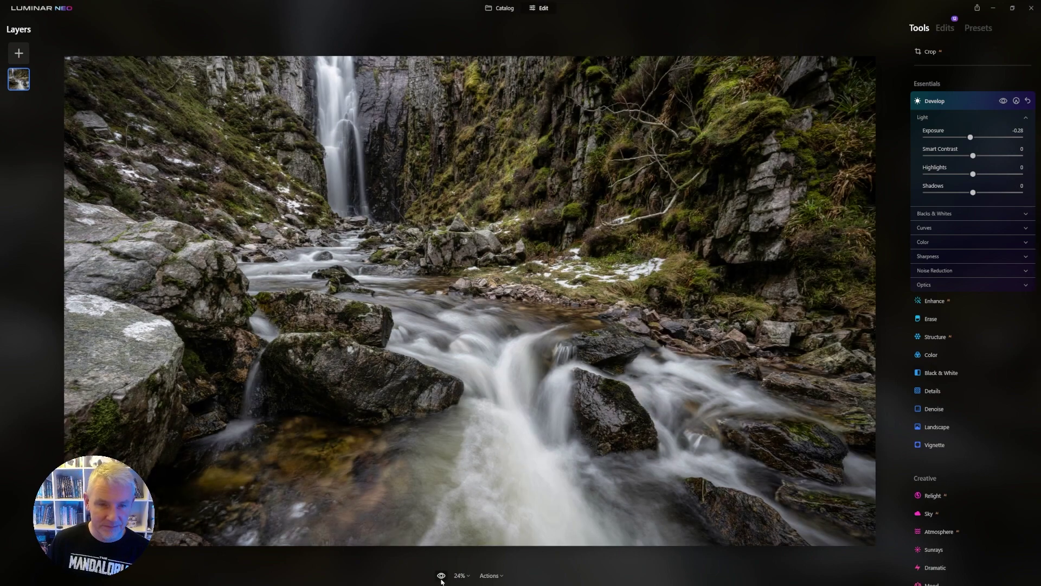
pyautogui.click(441, 577)
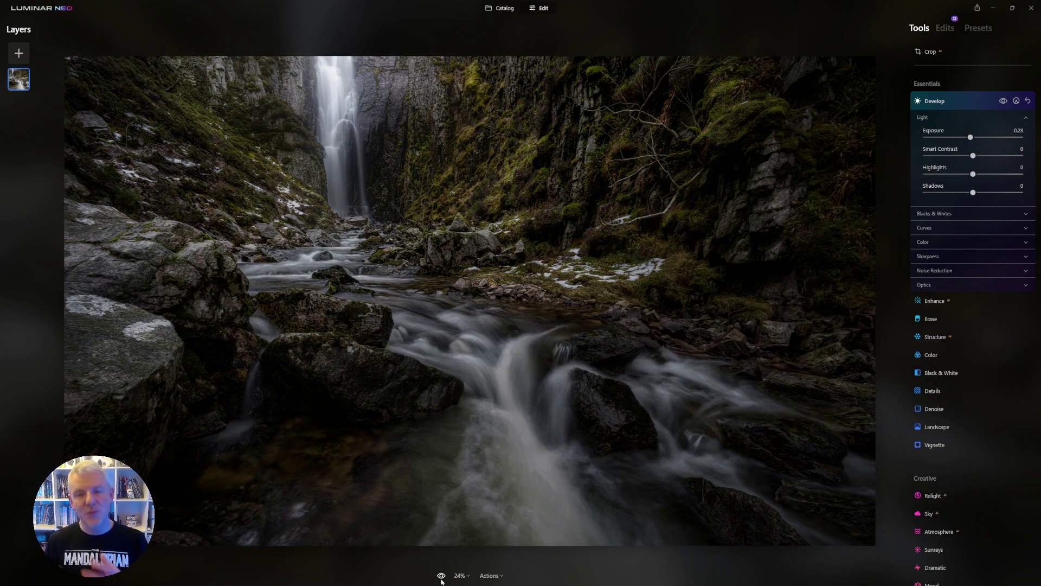